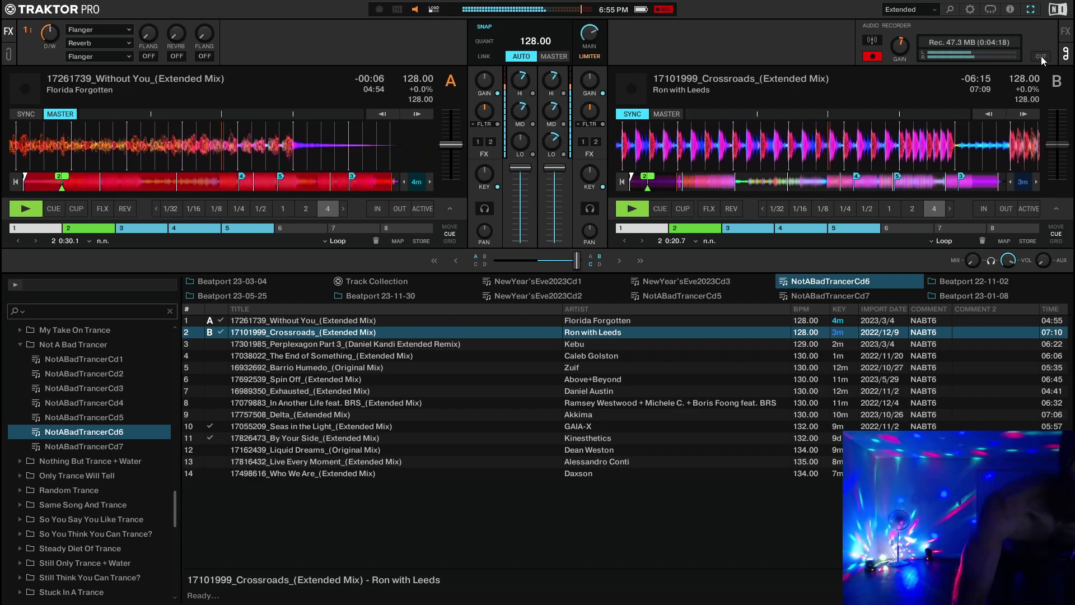
# - Split the audio recording, and load "Perplexagon Part 3 (Daniel Kandi Extended Remix)" into deck A with sync on
pyautogui.click(1041, 56)
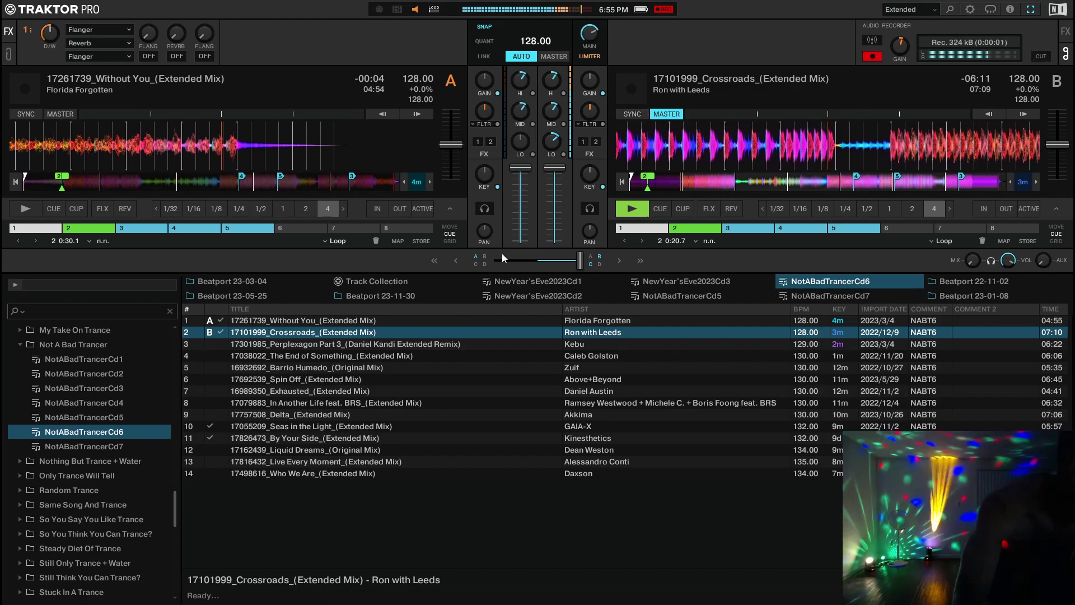
pyautogui.click(468, 343)
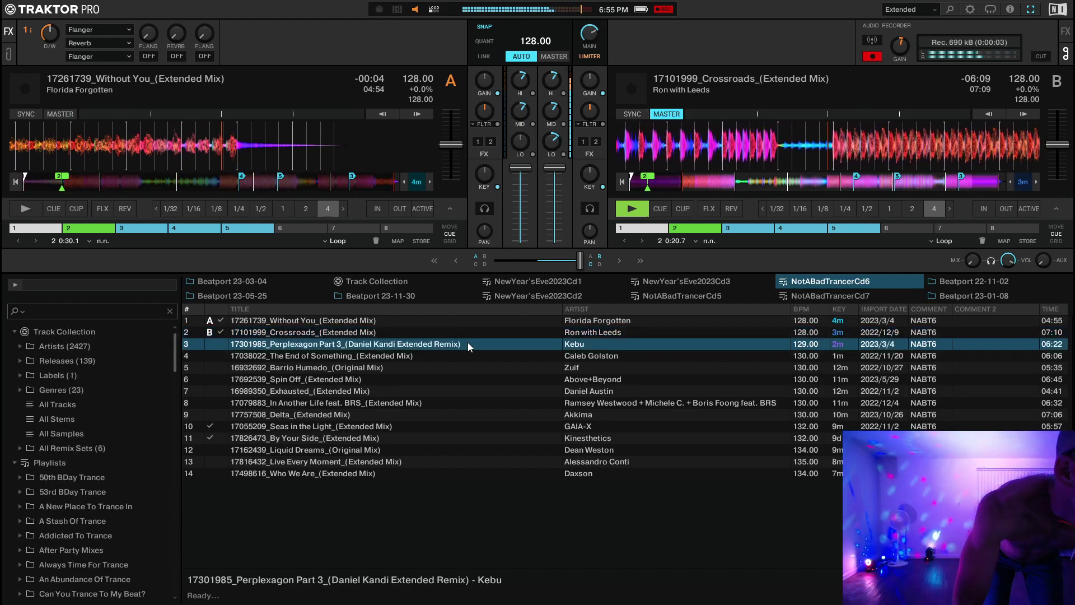
pyautogui.rightClick(463, 344)
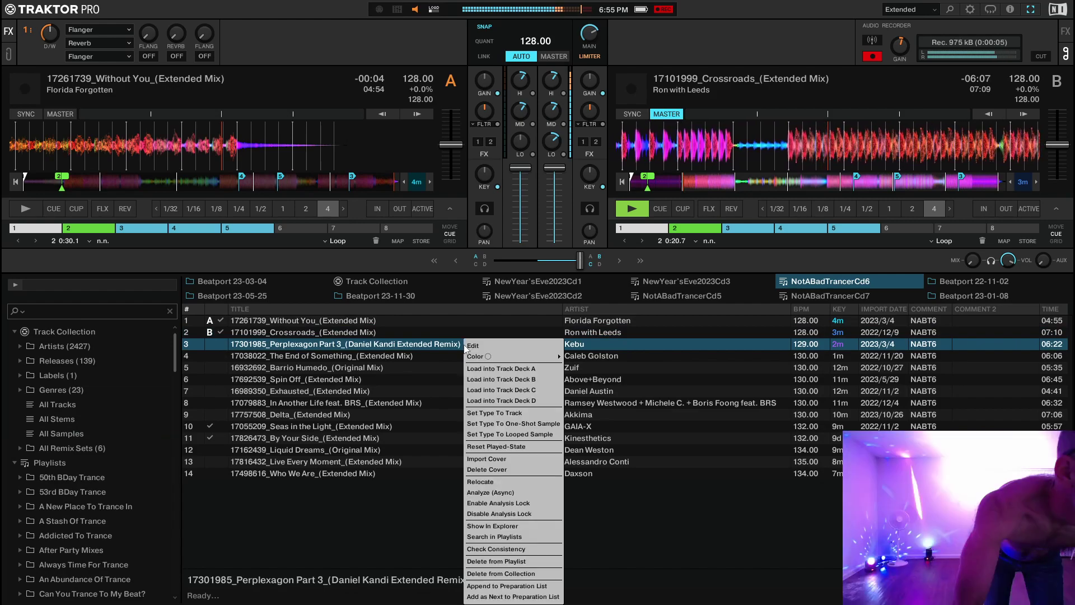
pyautogui.click(485, 369)
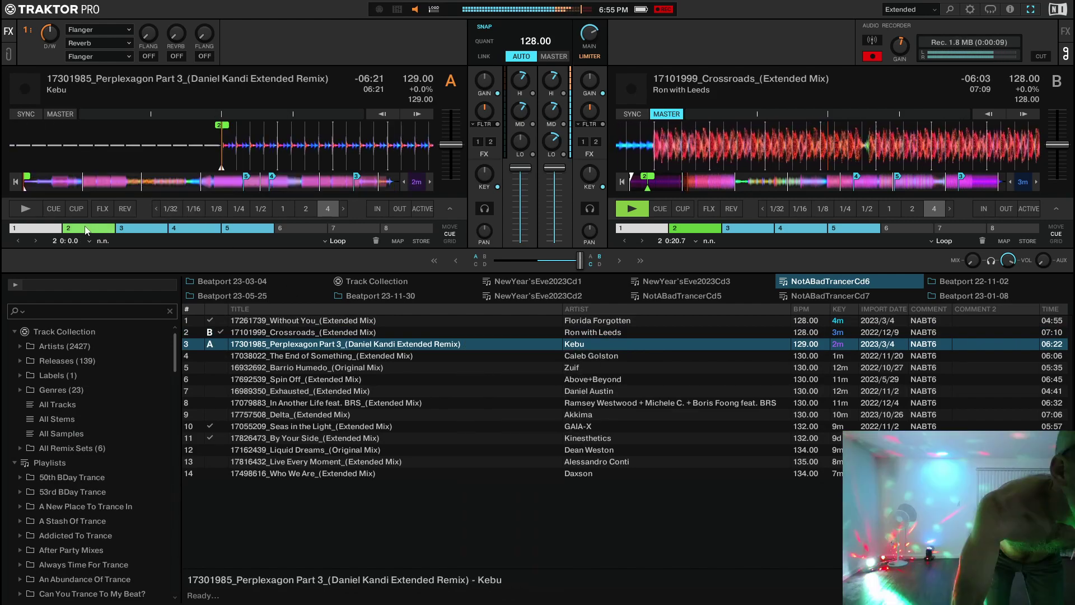
pyautogui.click(27, 114)
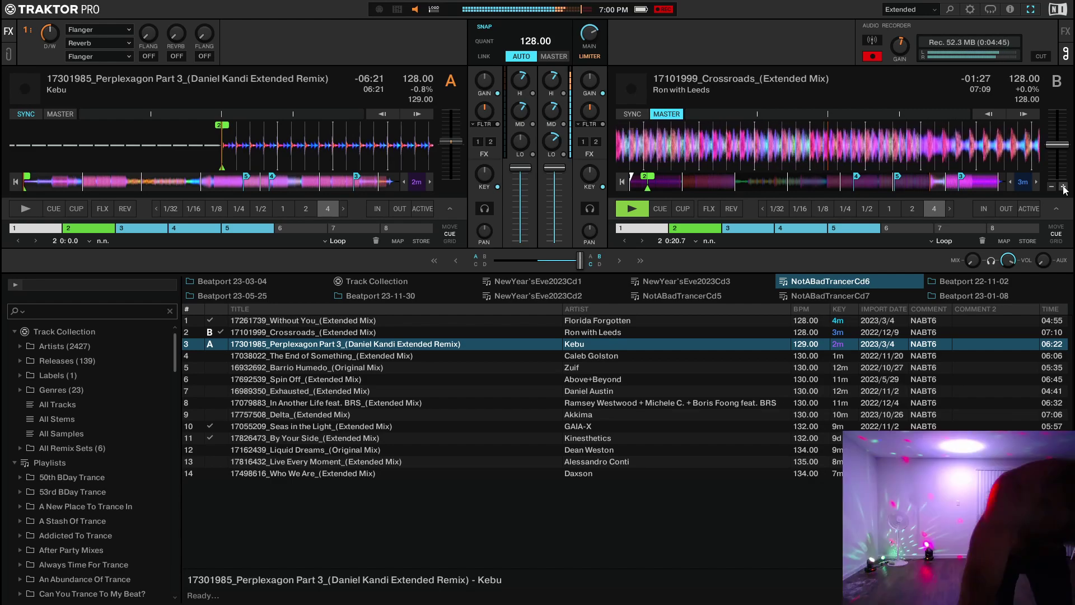
# - Raise deck B's tempo in small increments to 128.48 BPM
pyautogui.click(1063, 187)
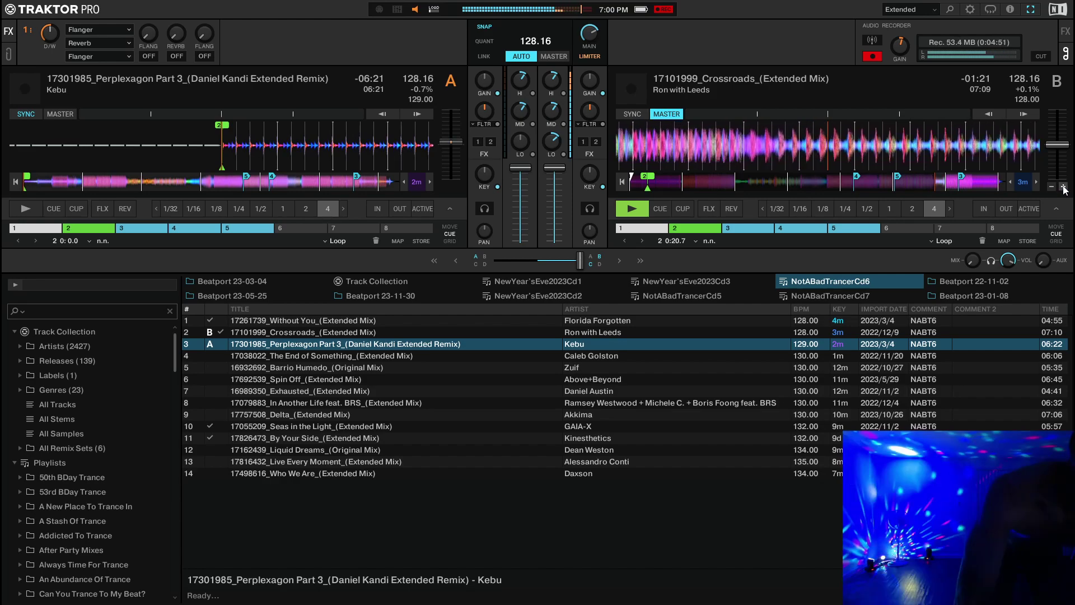
pyautogui.click(1063, 187)
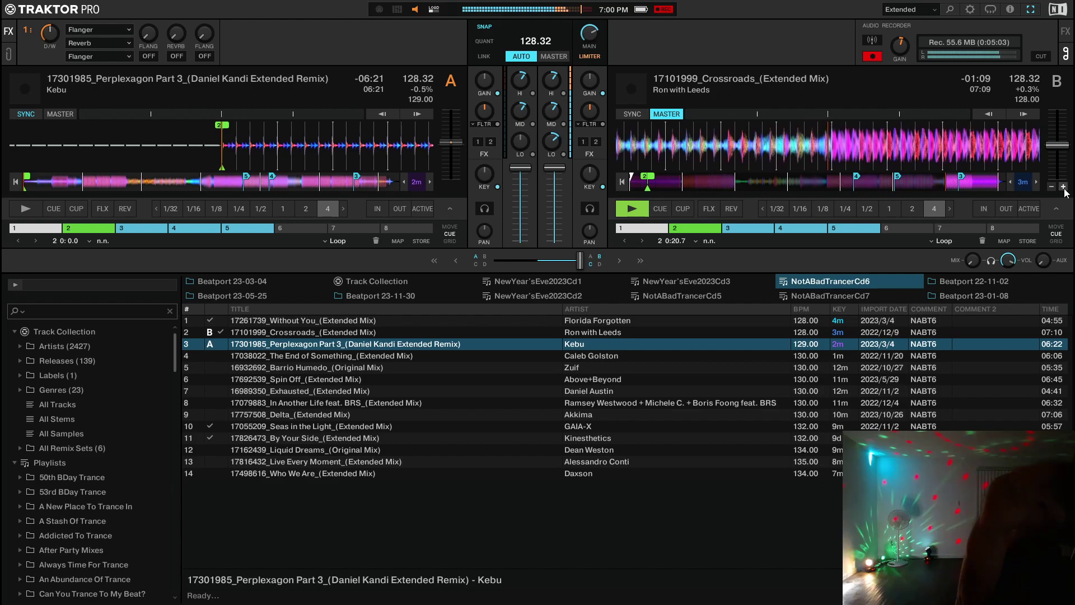
pyautogui.click(1064, 187)
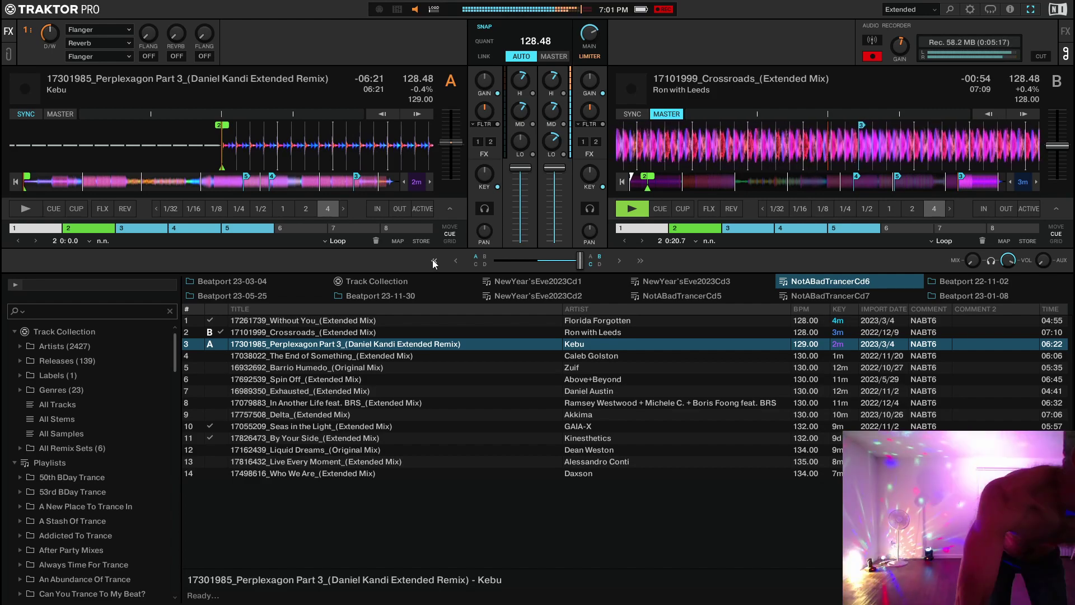
# - Mix deck A in over deck B with the crossfader and low EQs, finishing at 129.00 BPM with deck A's sync off
pyautogui.press('space')
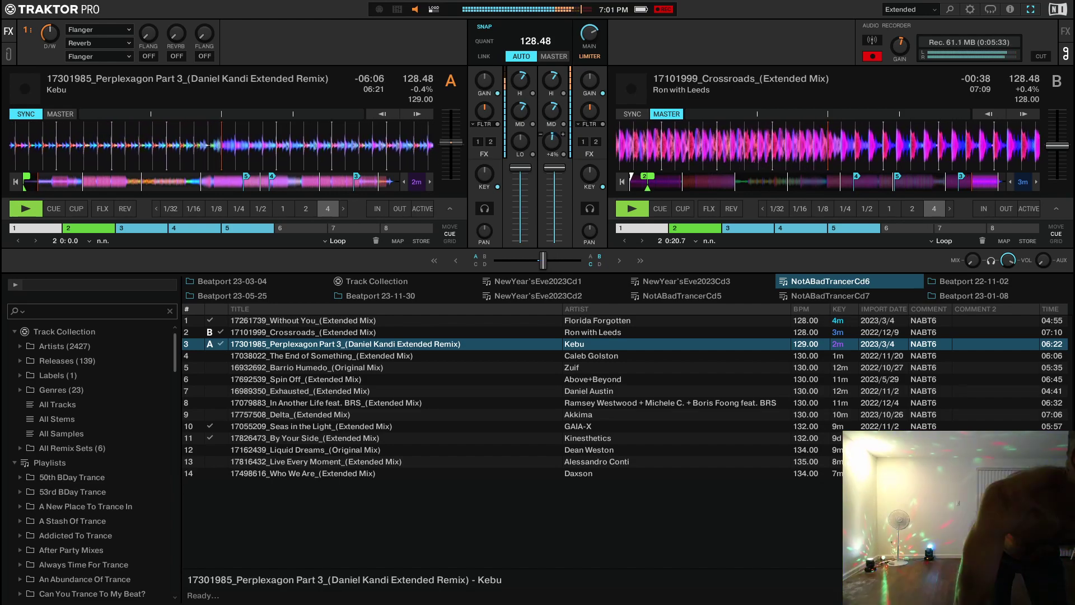
pyautogui.moveTo(518, 154); pyautogui.dragTo(519, 144)
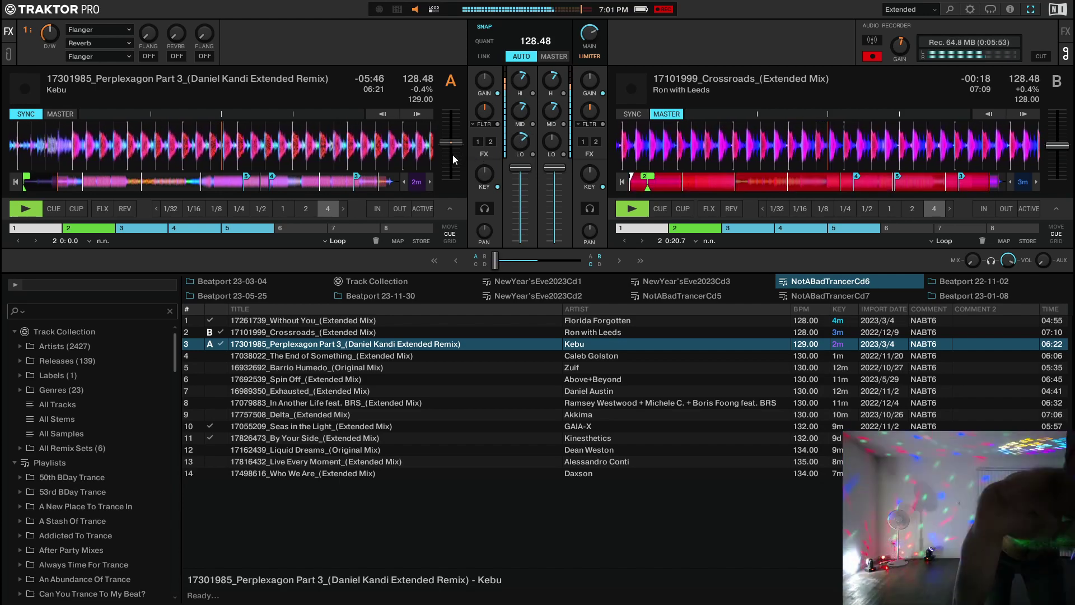
pyautogui.moveTo(452, 154); pyautogui.dragTo(452, 155)
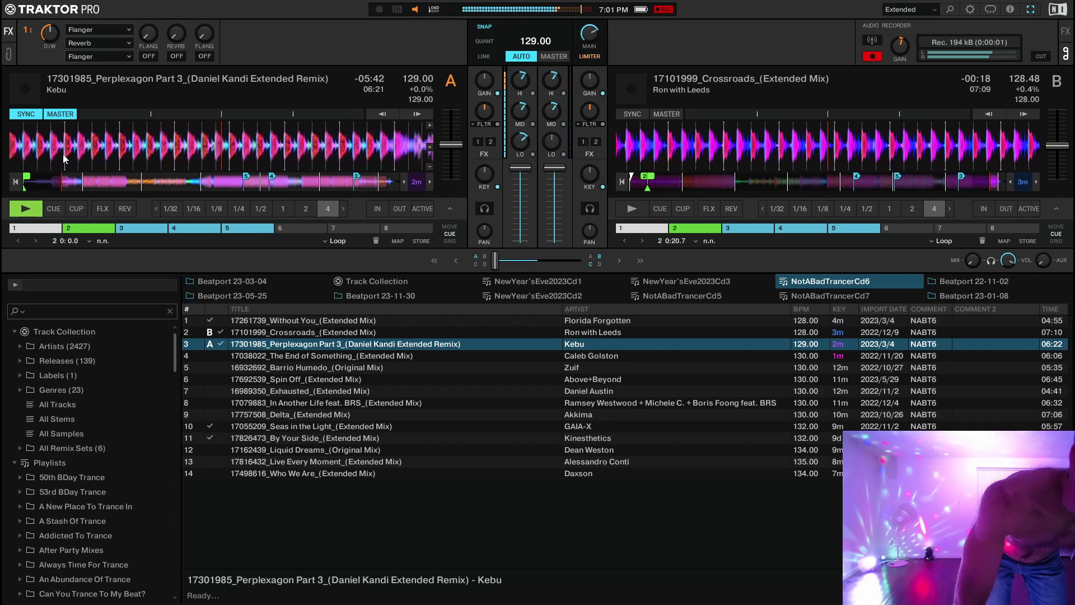
pyautogui.click(27, 114)
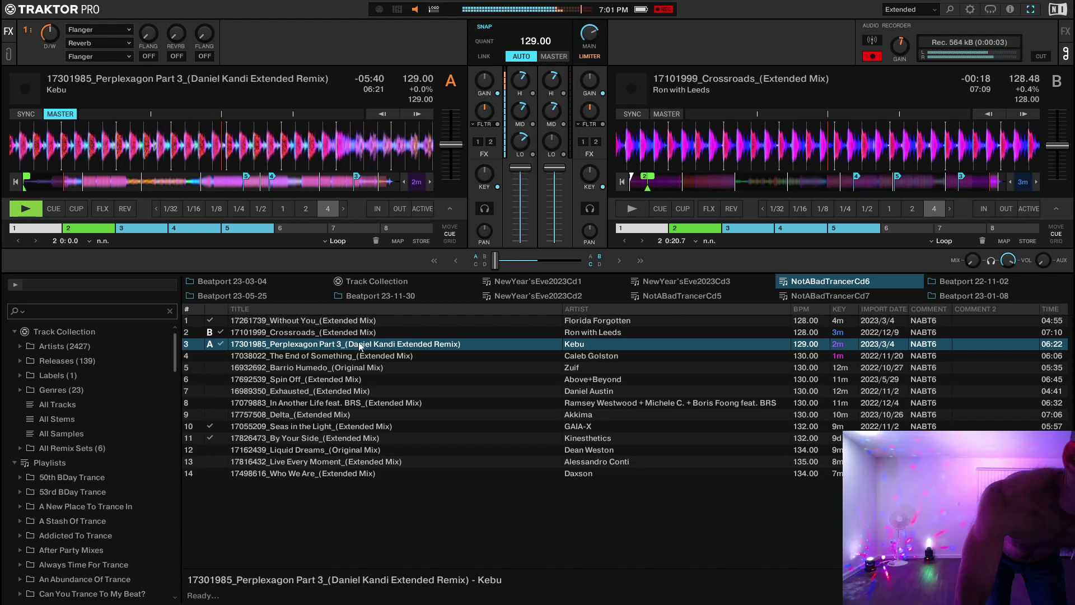
# - Load "The End of Something (Extended Mix)" into deck B and sync it to deck A
pyautogui.click(425, 356)
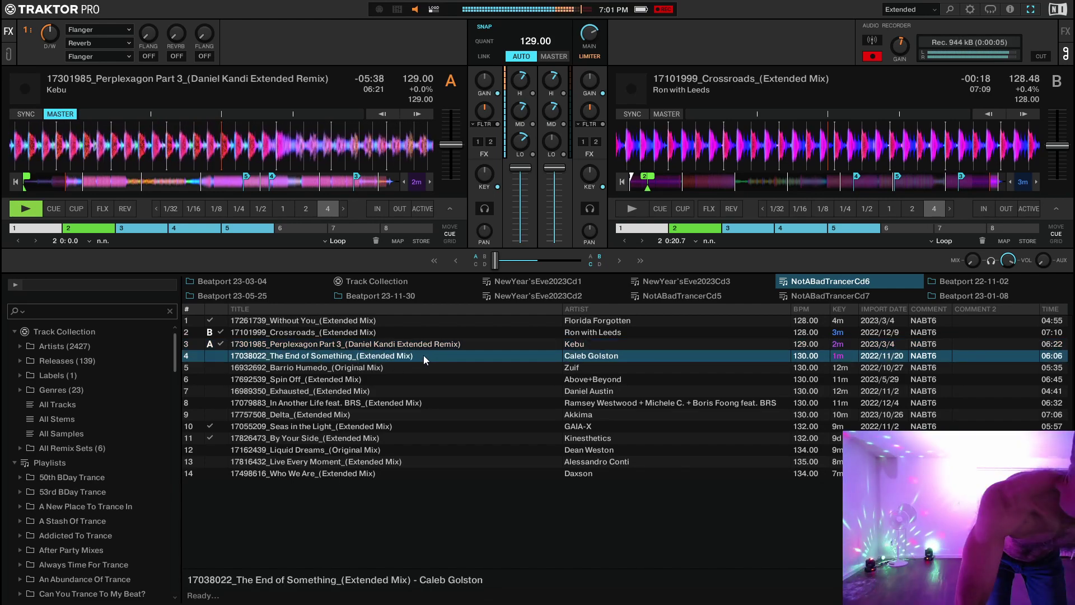
pyautogui.rightClick(423, 355)
pyautogui.moveTo(435, 359)
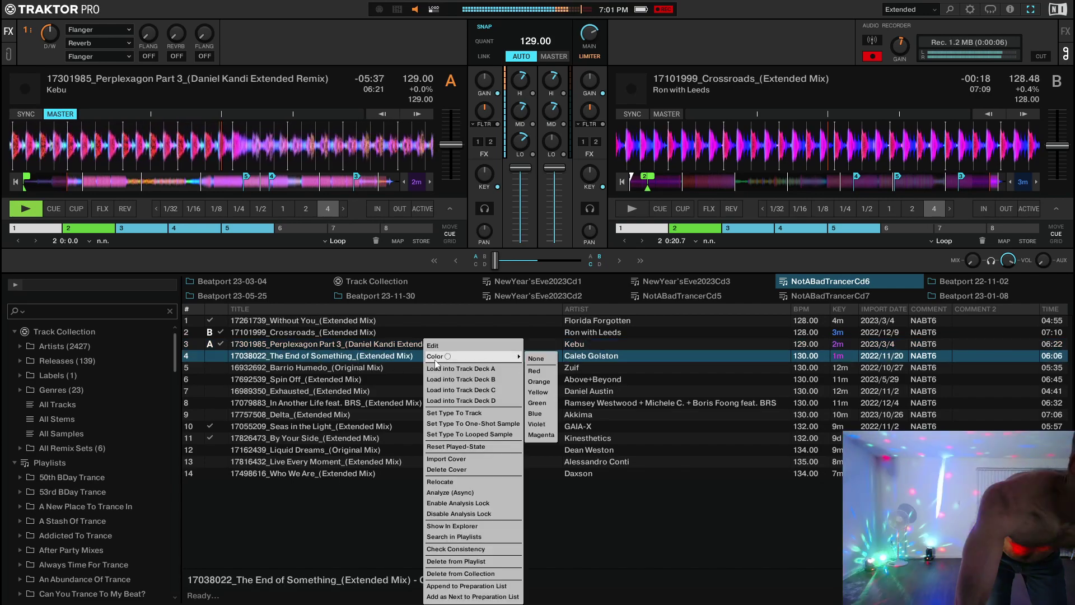
pyautogui.click(460, 379)
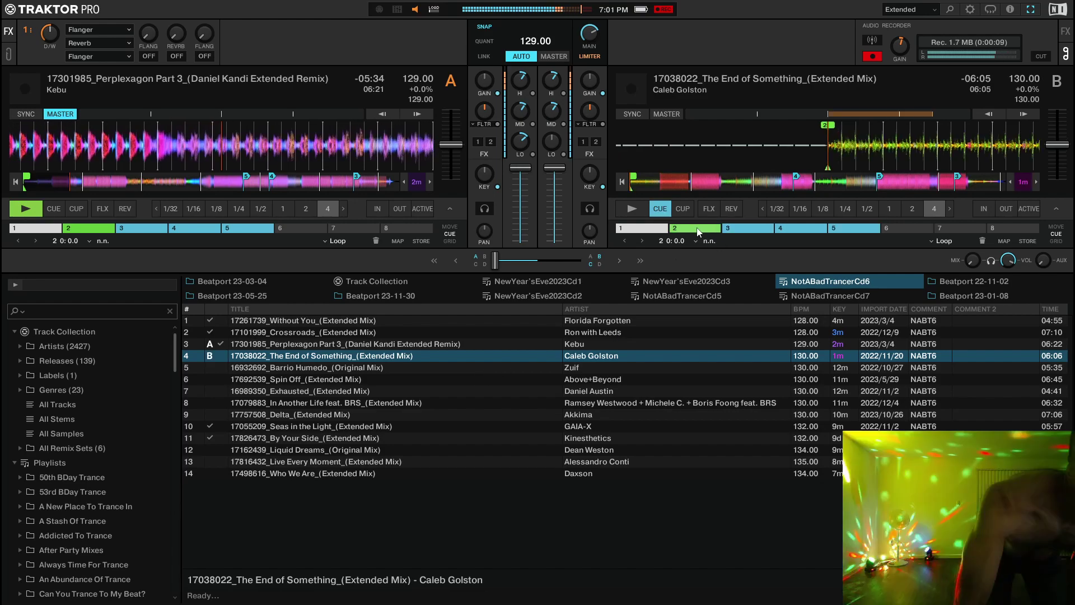
pyautogui.click(631, 114)
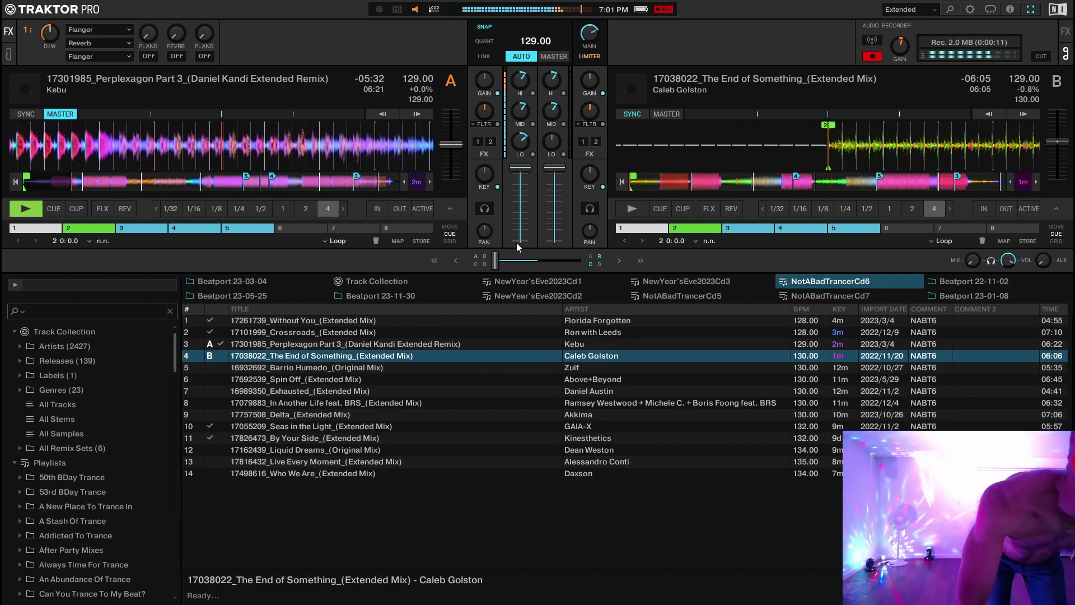
# - Raise deck A's tempo in small increments to 129.48 BPM
pyautogui.moveTo(456, 192)
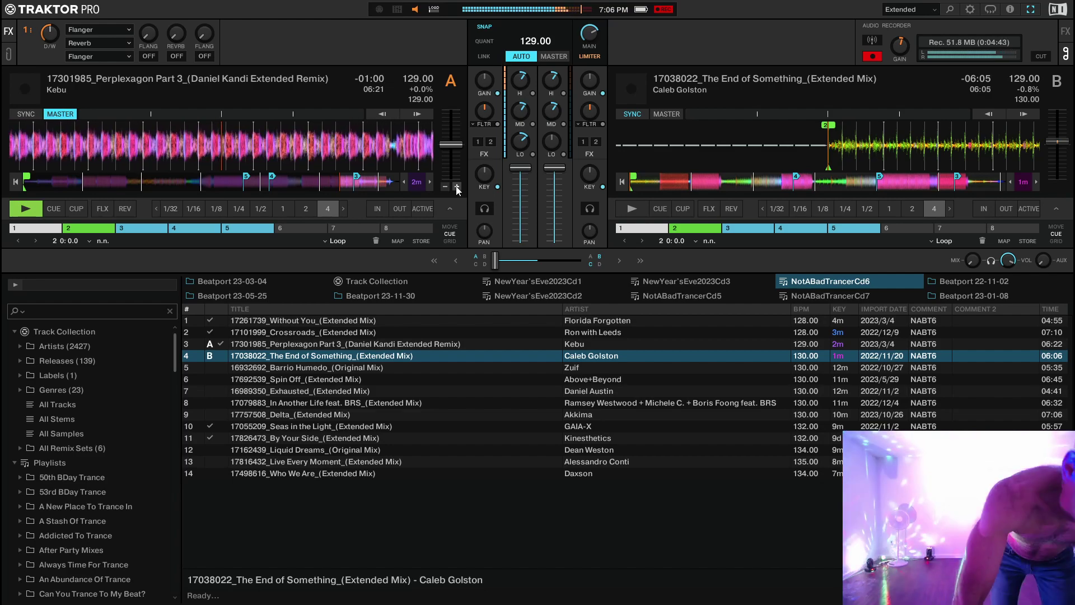
pyautogui.click(457, 187)
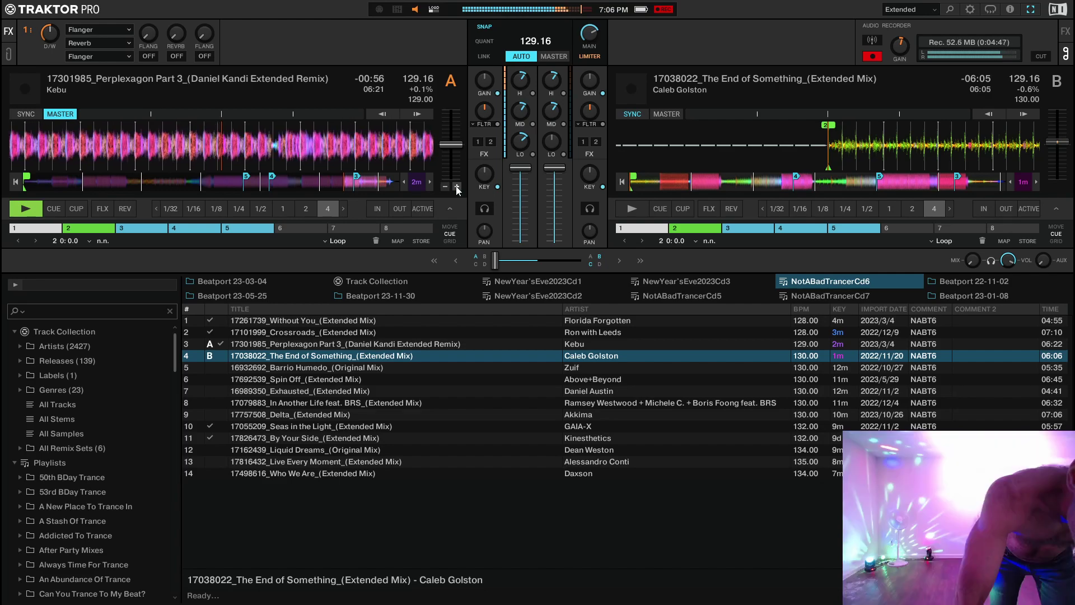
pyautogui.click(456, 187)
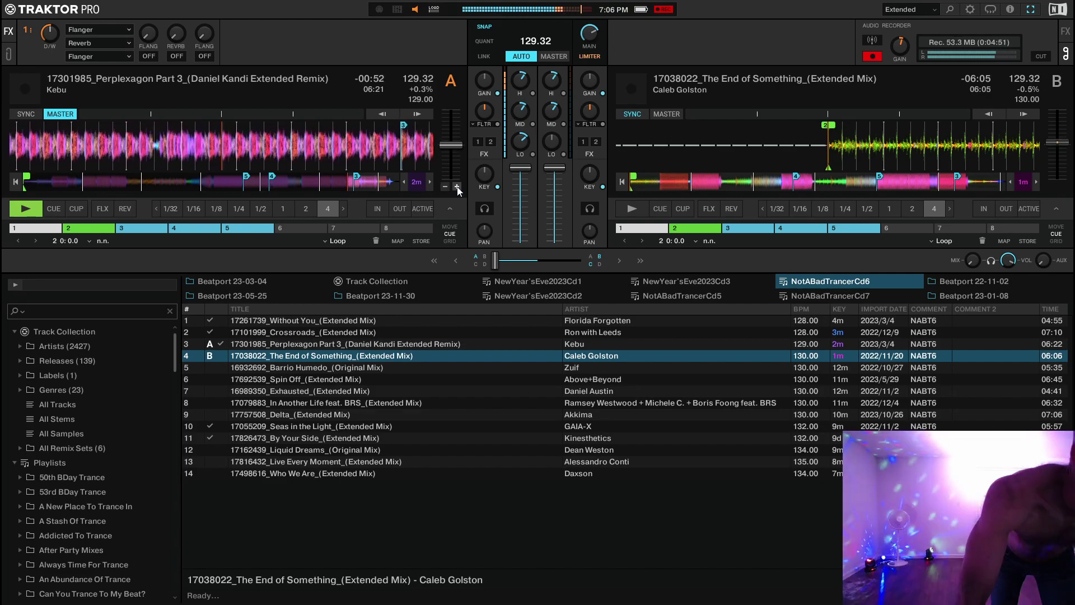
pyautogui.click(457, 187)
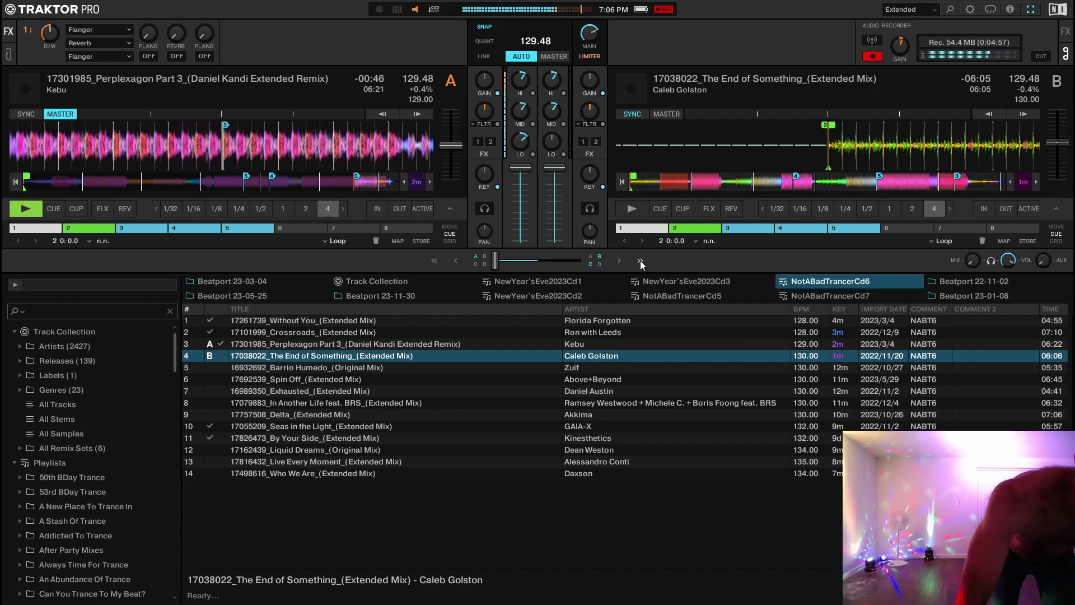
# - Start deck B and crossfade fully to it at 130.00 BPM, and split the audio recording at the transition
pyautogui.click(632, 208)
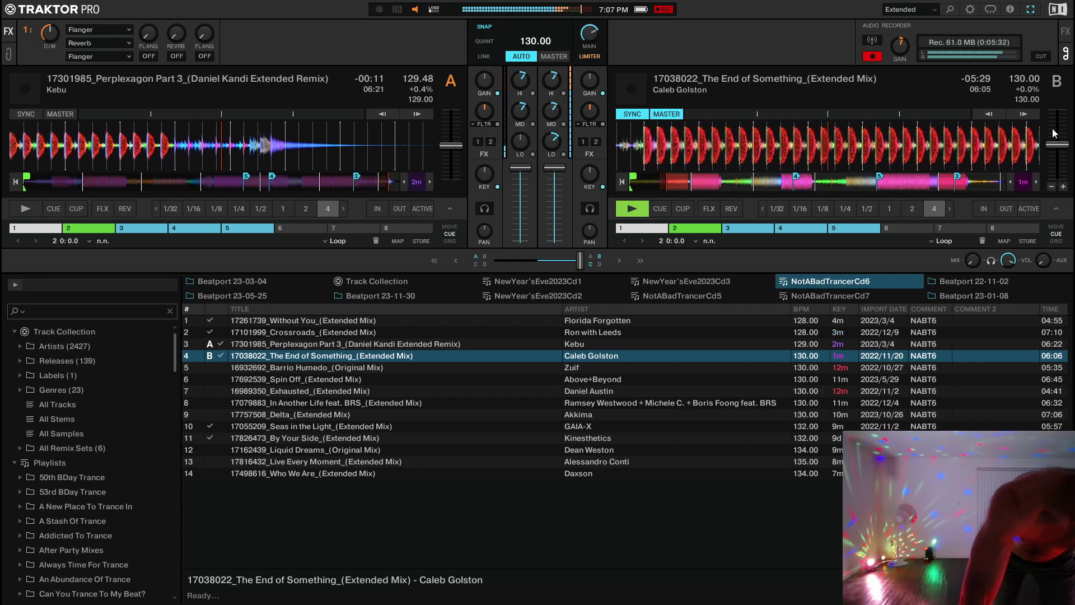
pyautogui.click(1040, 56)
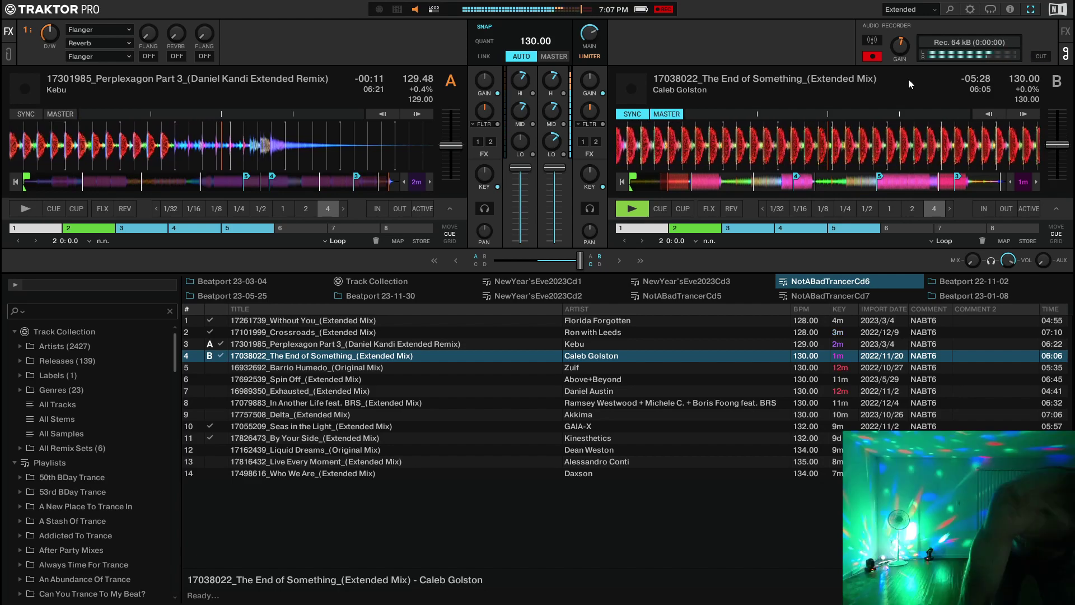
# - Load "Barrio Humedo (Original Mix)" into deck A, cued at hotcue 2 and synced to deck B
pyautogui.click(401, 367)
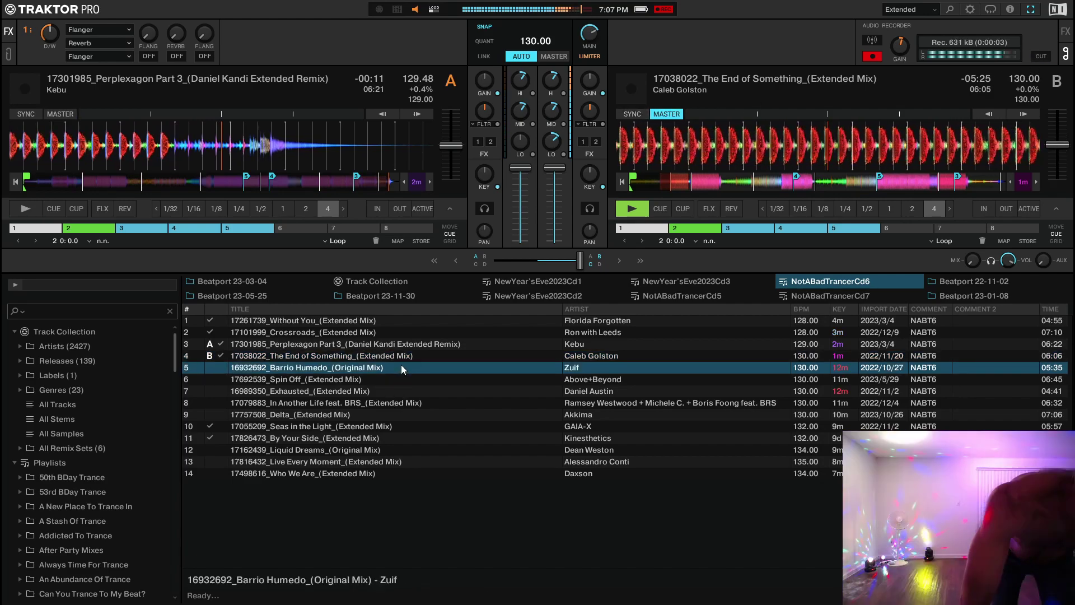
pyautogui.rightClick(401, 364)
pyautogui.click(417, 368)
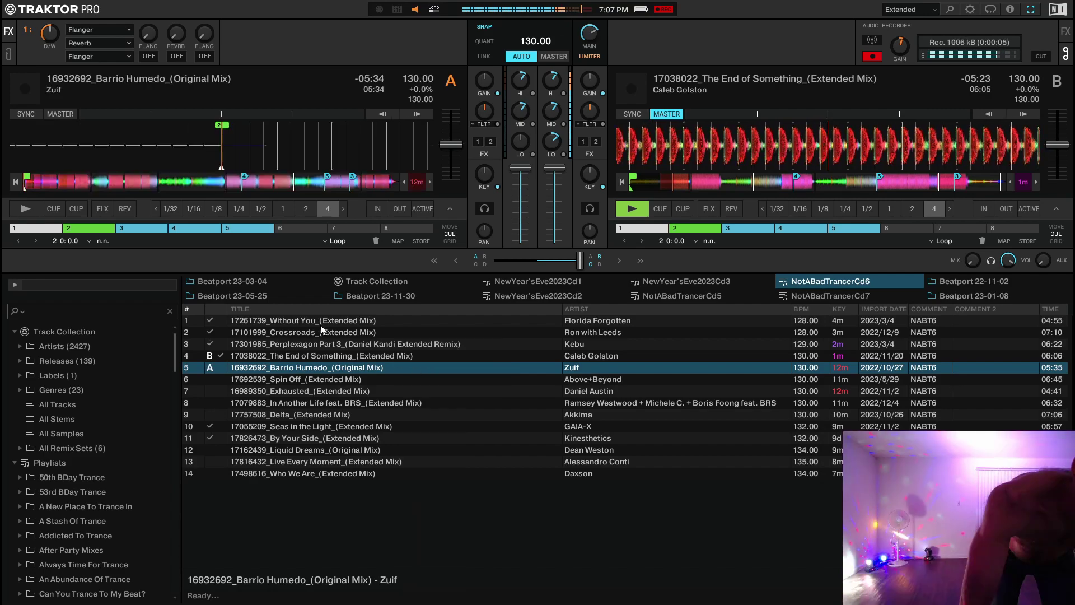
pyautogui.click(83, 228)
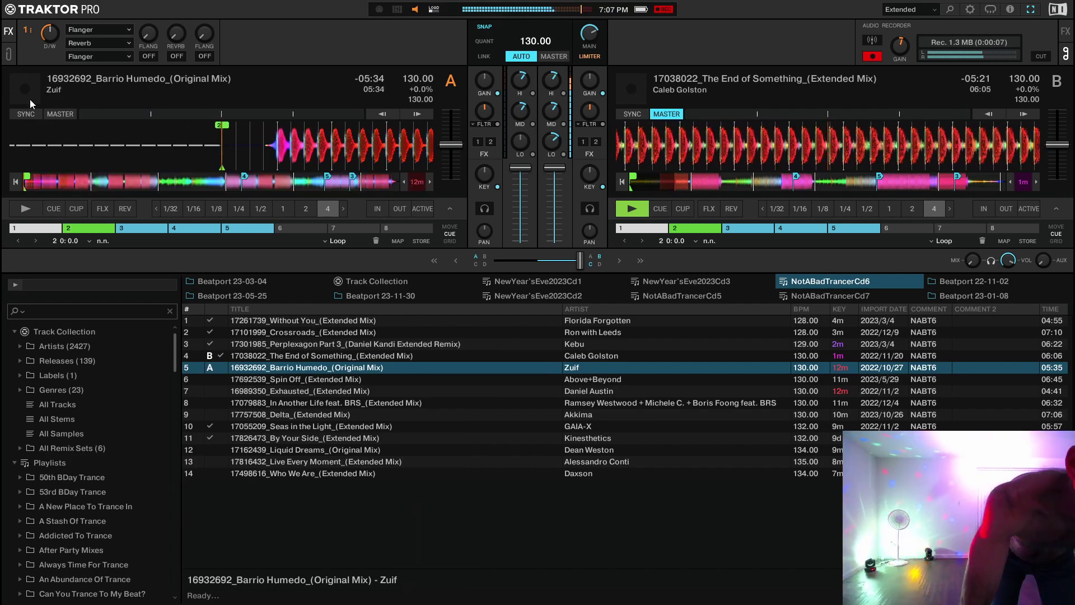
pyautogui.click(29, 114)
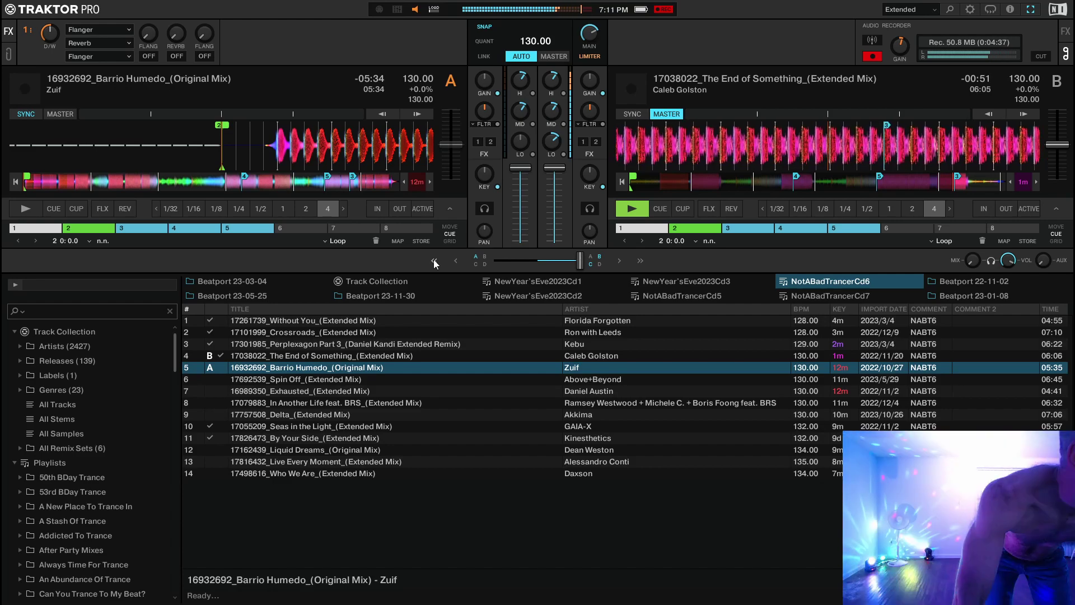
# - Mix deck A in over deck B with the crossfader and low EQs, and split the recording with deck A's sync off
pyautogui.press('space')
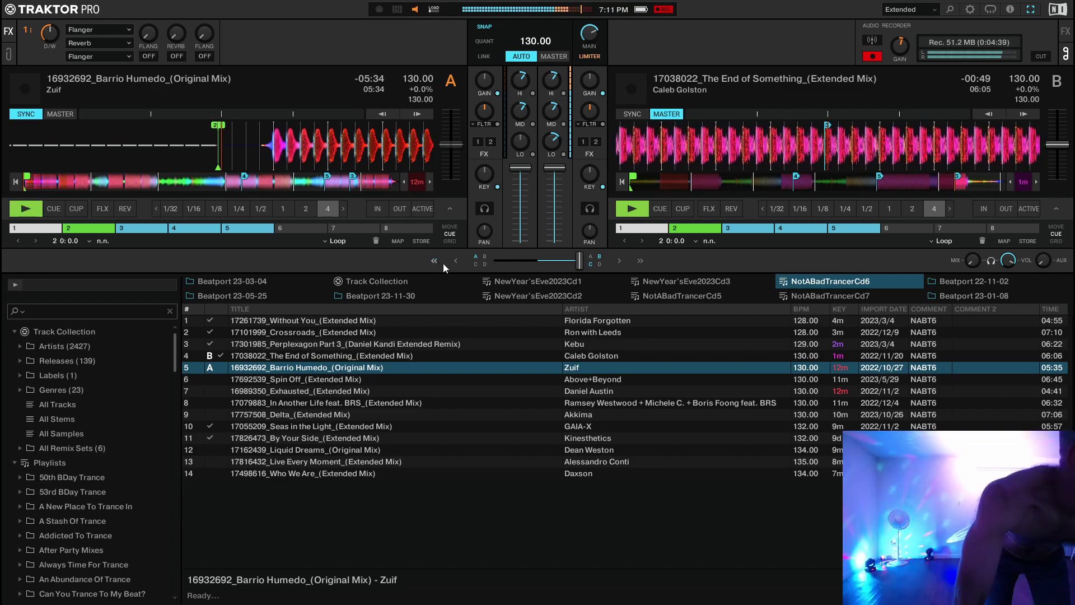
pyautogui.moveTo(554, 146)
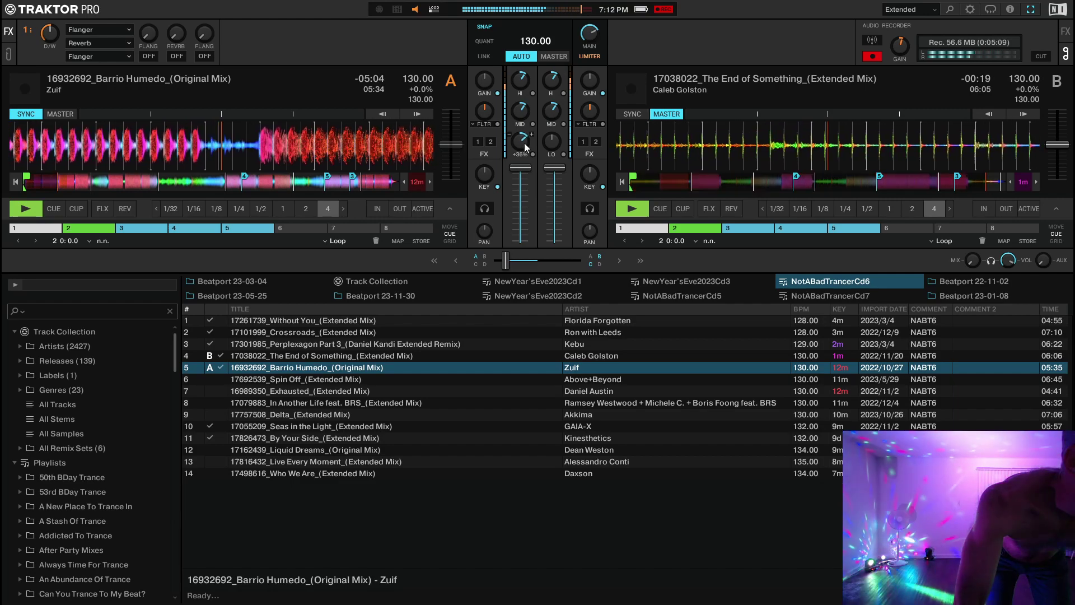
pyautogui.click(1042, 56)
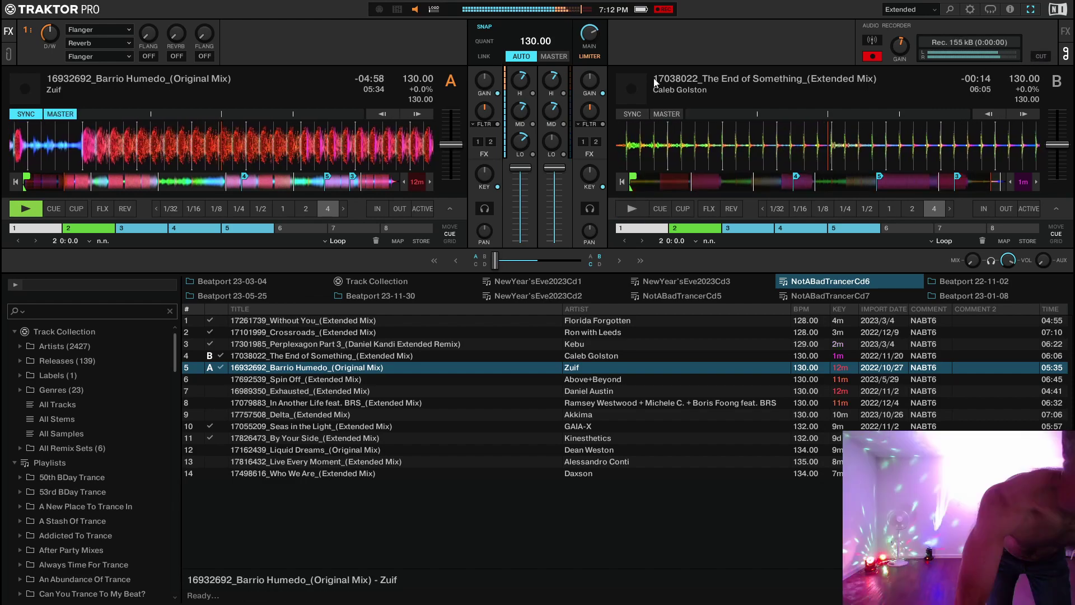
pyautogui.click(24, 114)
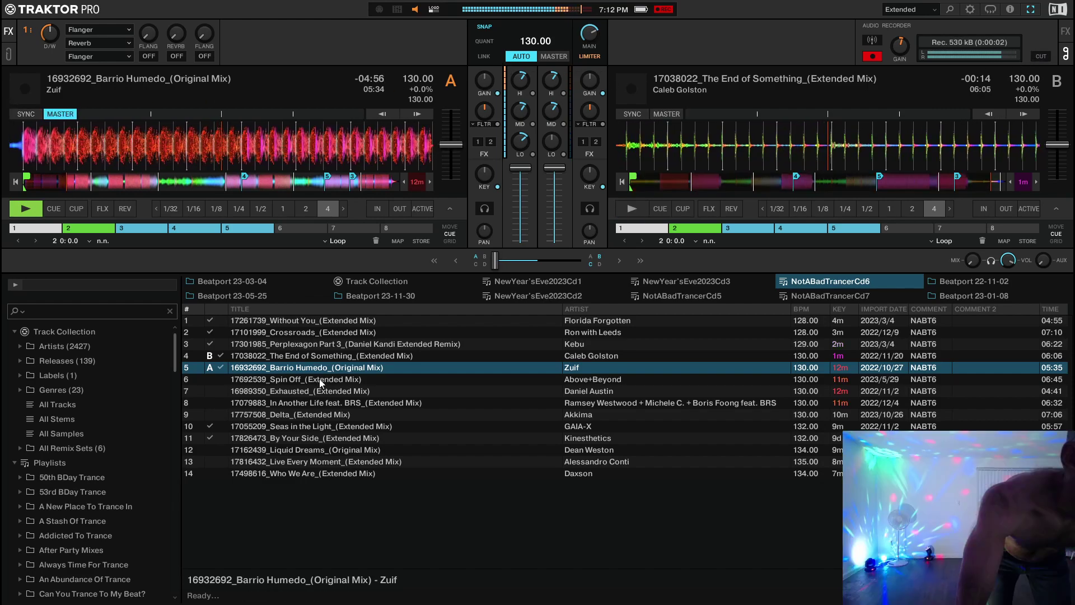
# - Load "Spin Off (Extended Mix)" into deck B and sync it to deck A
pyautogui.click(371, 379)
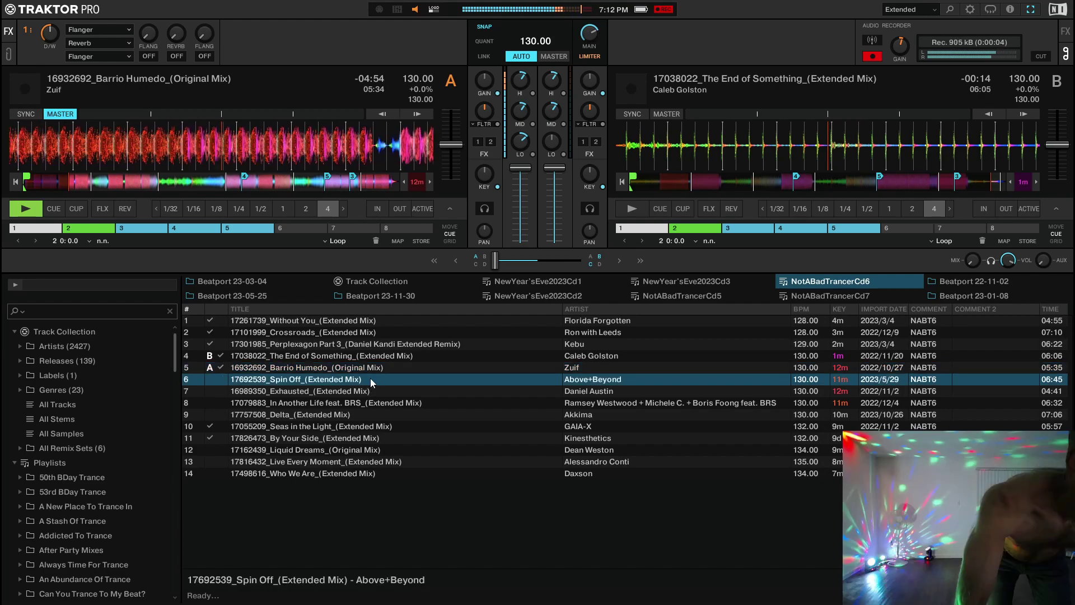
pyautogui.rightClick(370, 378)
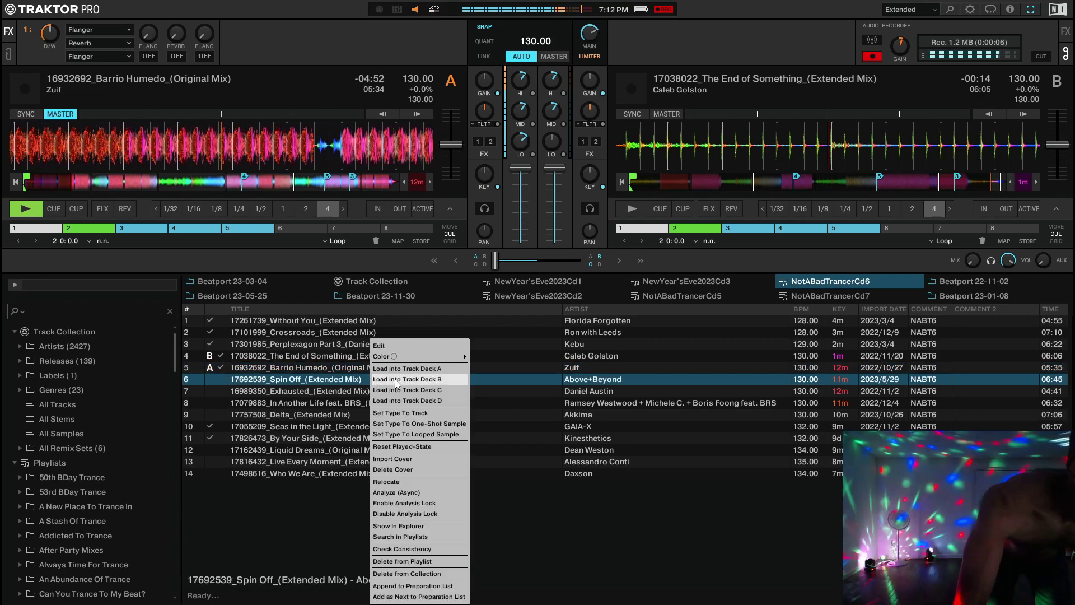
pyautogui.click(395, 379)
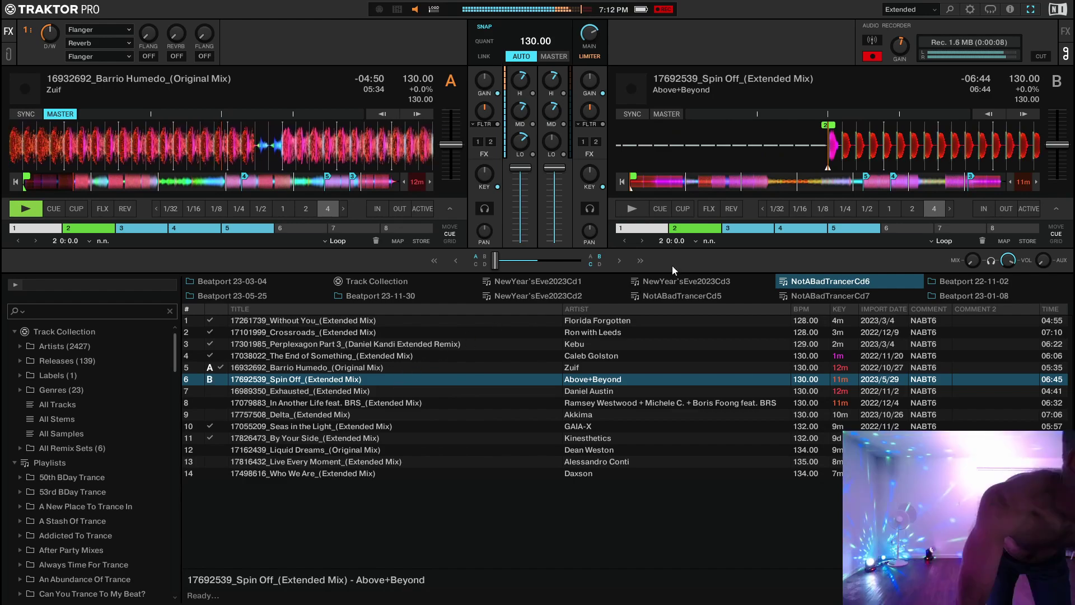
pyautogui.click(637, 114)
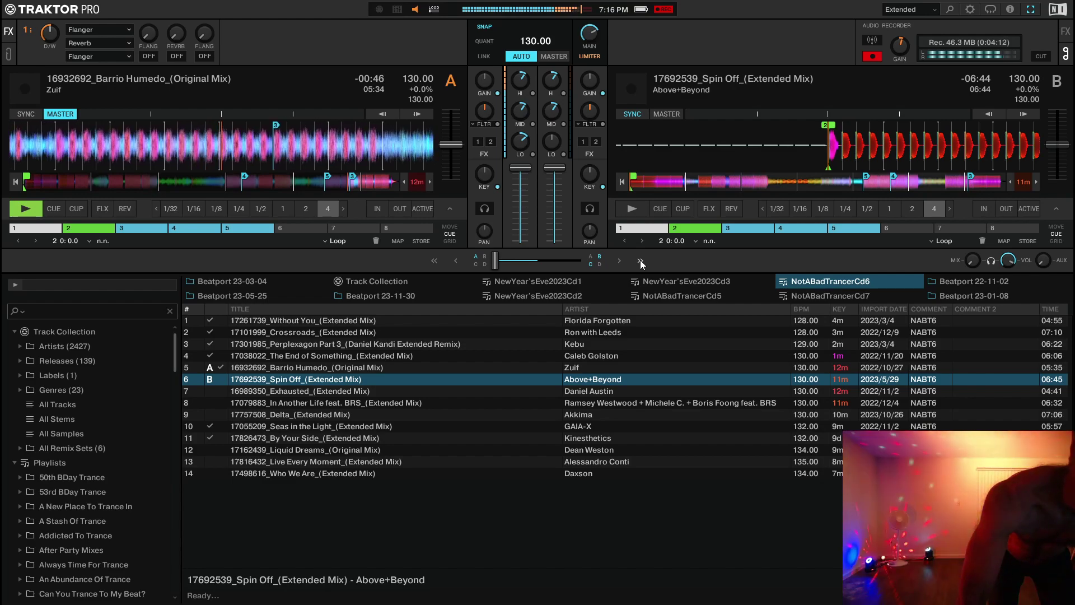
# - Start deck B and mix it in over deck A with the crossfader and low EQs, and split the recording with deck B's sync off
pyautogui.click(631, 208)
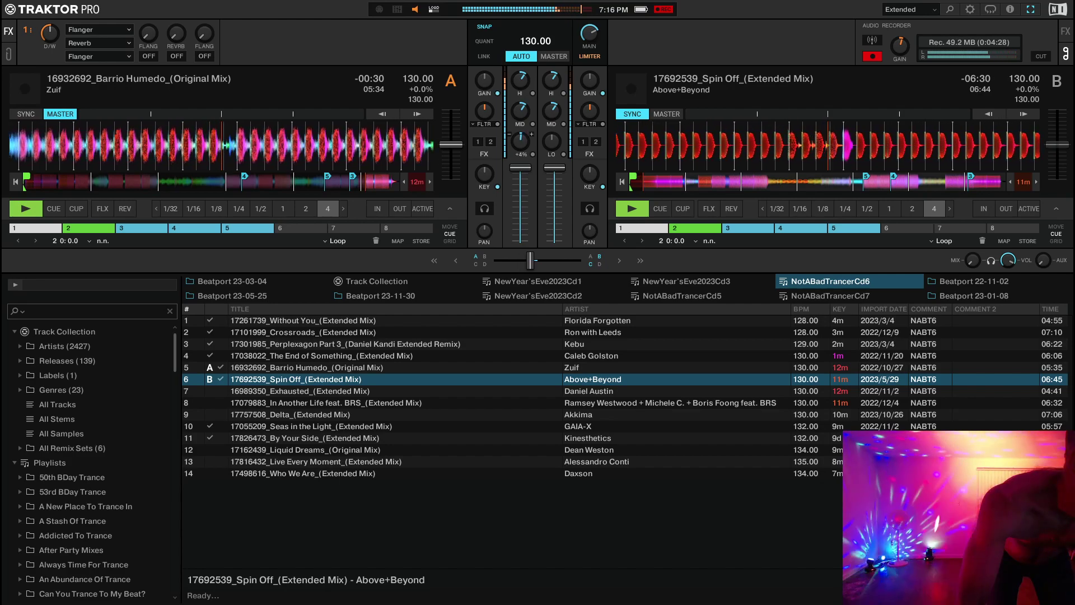
pyautogui.moveTo(549, 146); pyautogui.dragTo(550, 142)
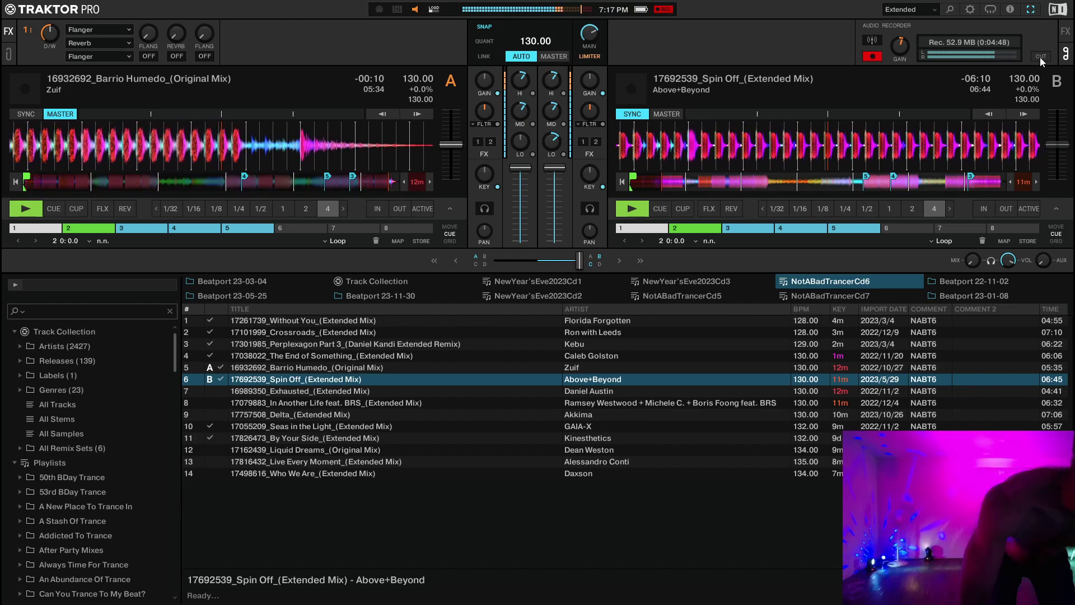
pyautogui.click(1040, 57)
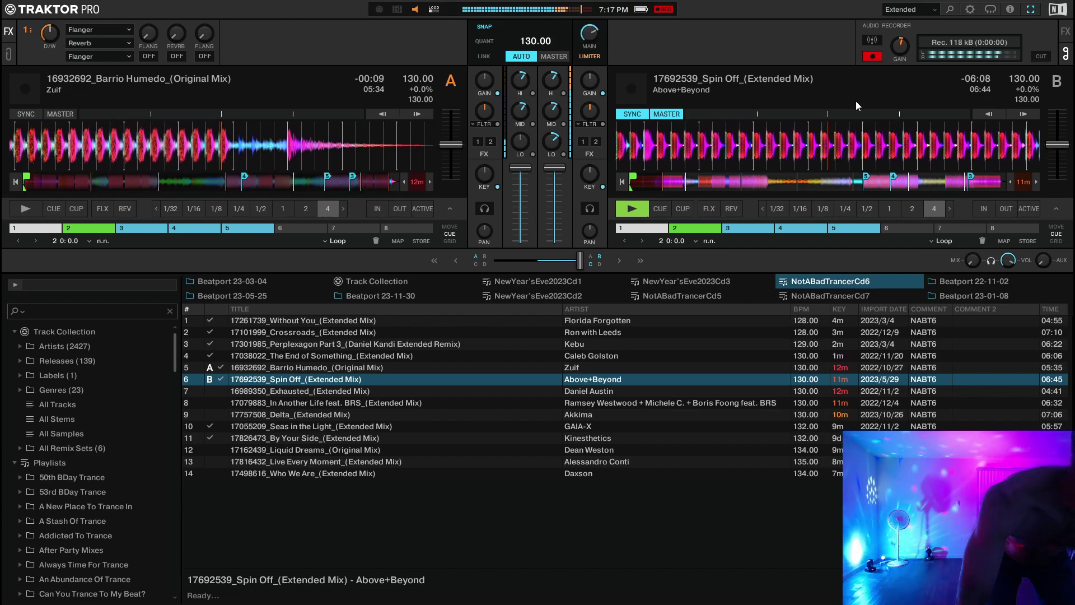
pyautogui.click(632, 114)
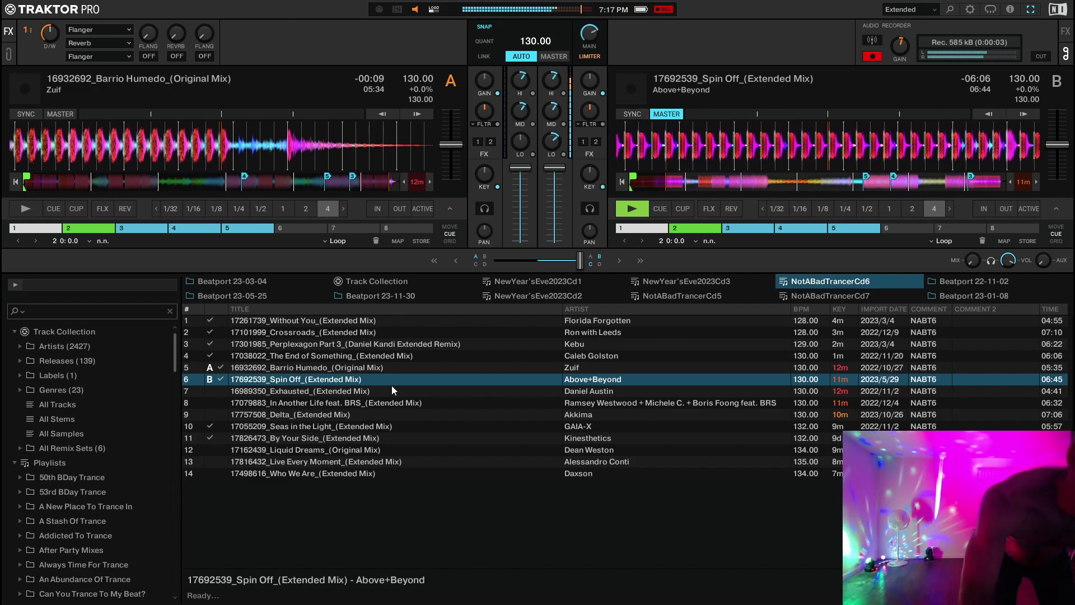
# - Load "Exhausted (Extended Mix)" into deck A, cued at hotcue 2 and synced to deck B
pyautogui.click(377, 389)
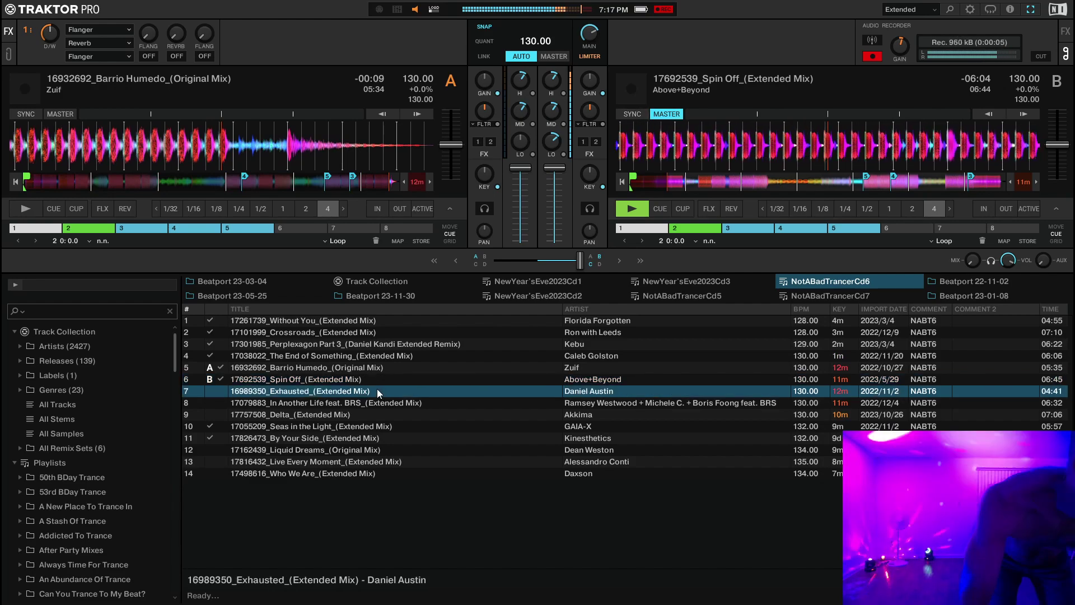
pyautogui.rightClick(377, 388)
pyautogui.click(389, 368)
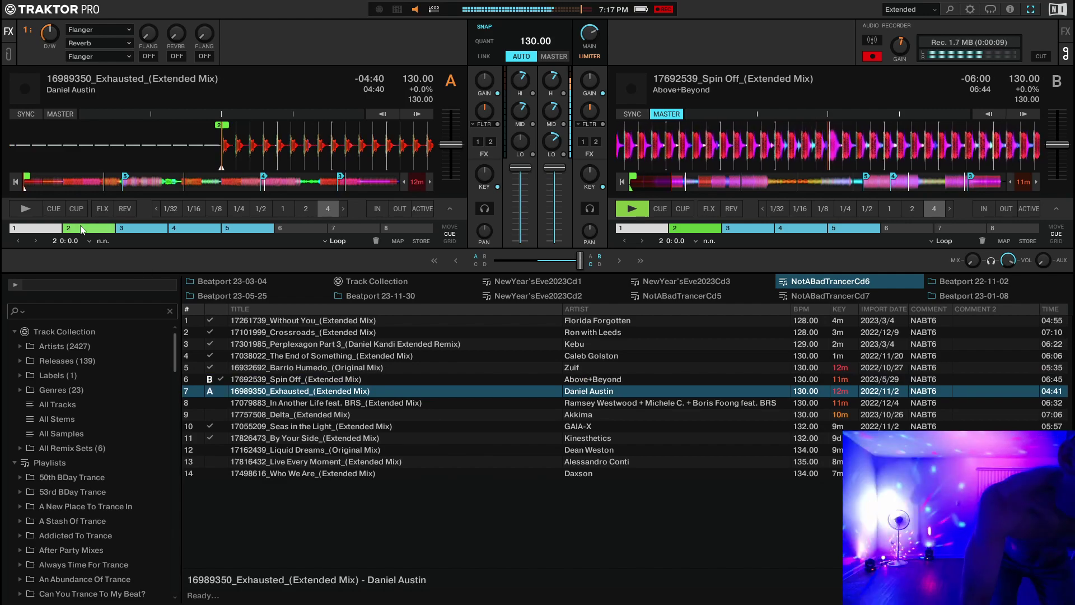
pyautogui.click(26, 114)
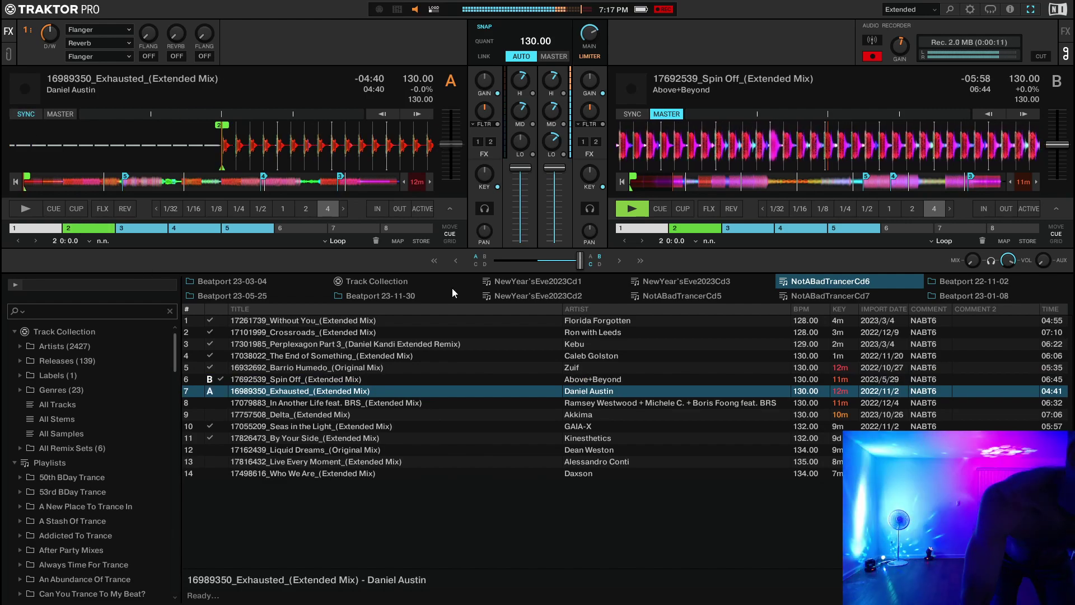
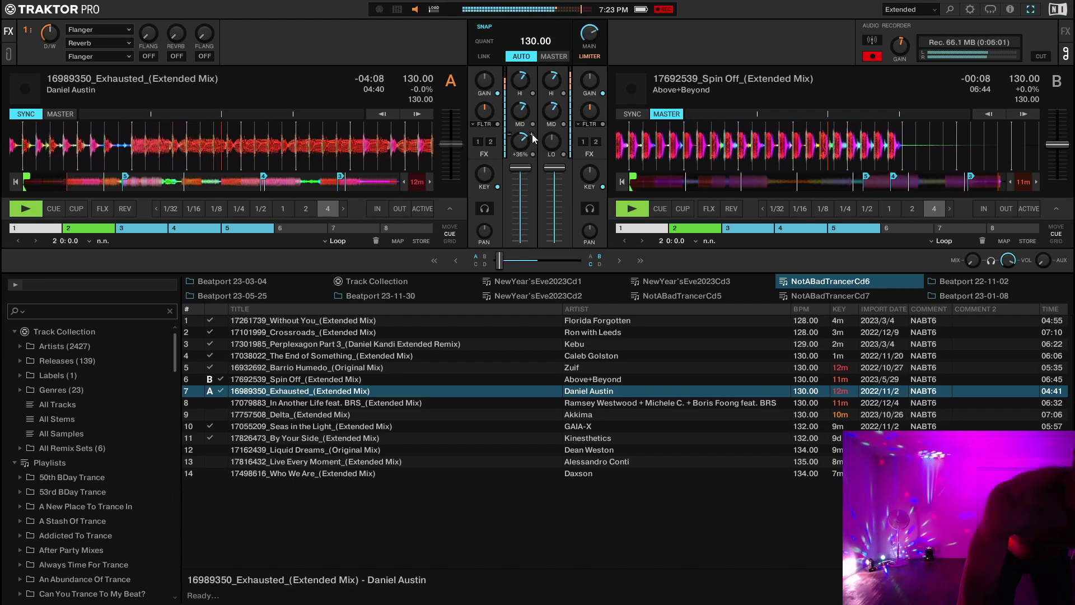
# - Split the audio recording at the transition from "Spin Off" to "Exhausted" and turn off deck A's sync
pyautogui.click(1040, 57)
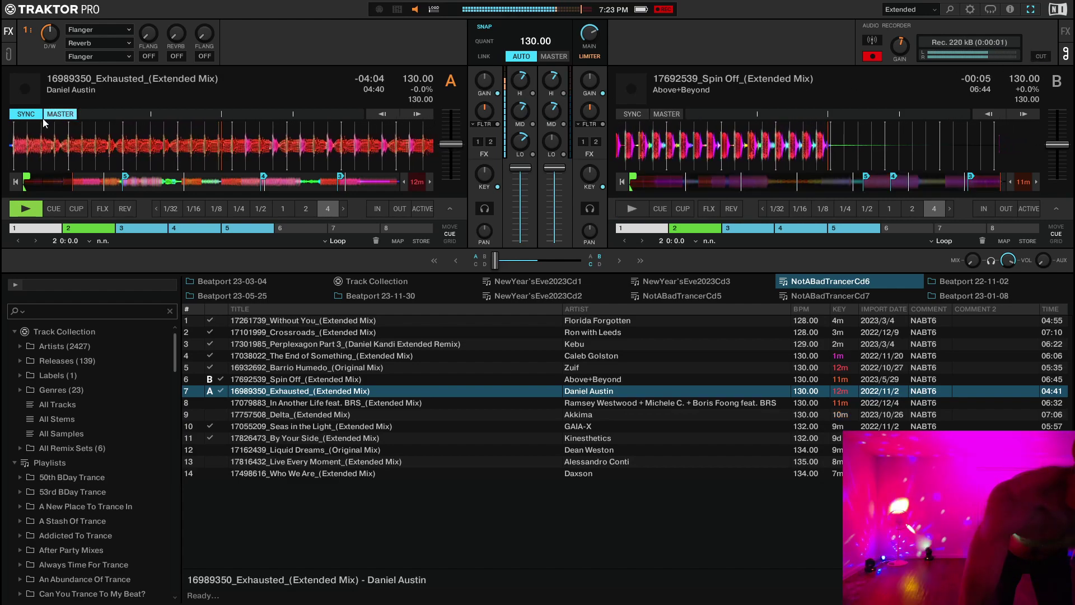
pyautogui.click(24, 115)
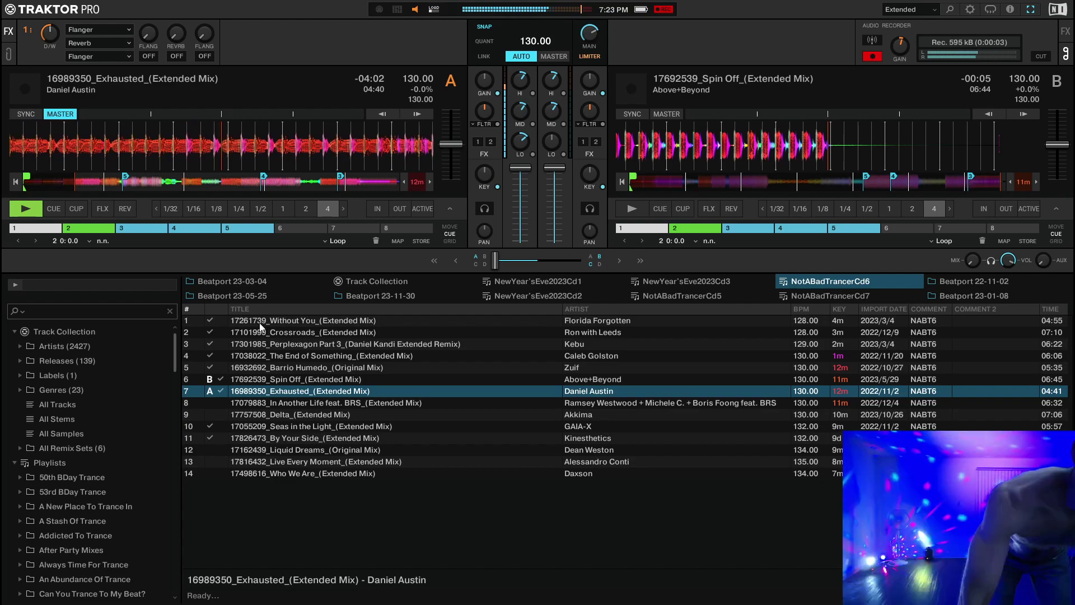
# - Load "In Another Life feat. BRS (Extended Mix)" into deck B, cued at hotcue 2 and synced to deck A
pyautogui.click(433, 405)
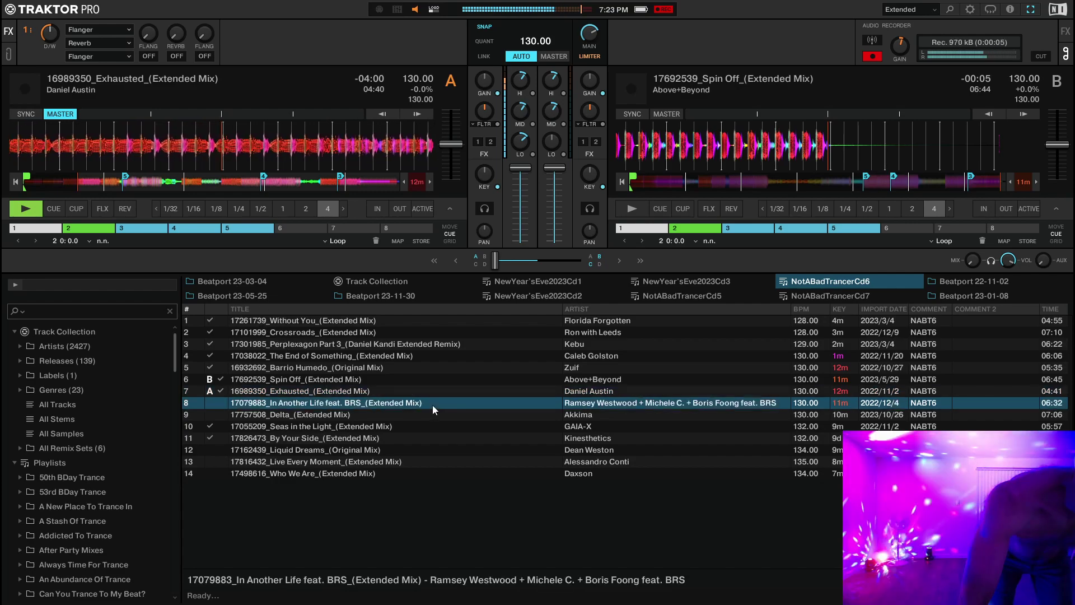
pyautogui.rightClick(431, 405)
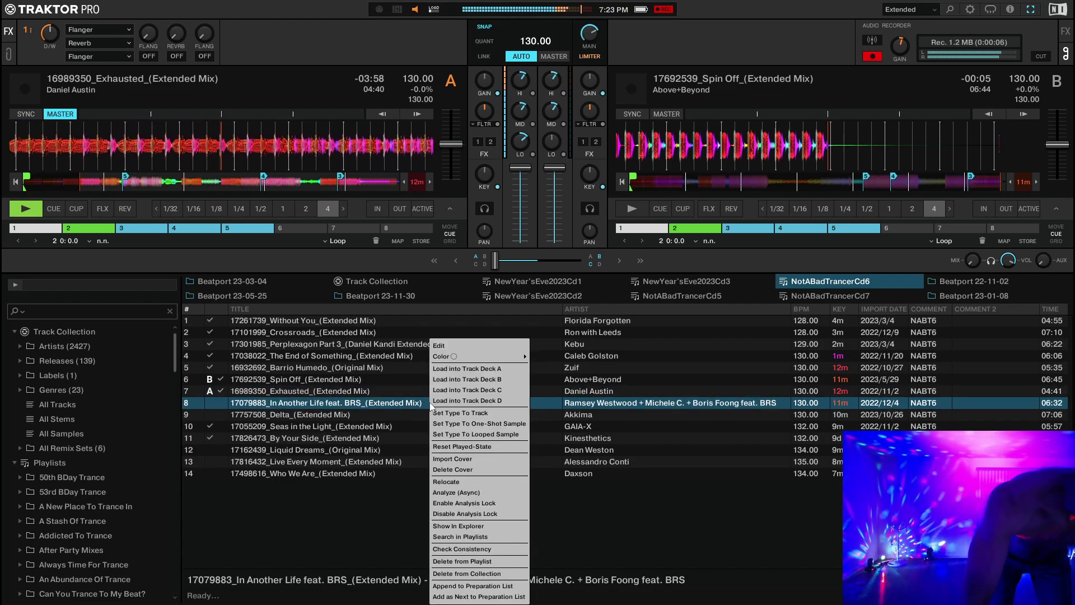
pyautogui.click(458, 380)
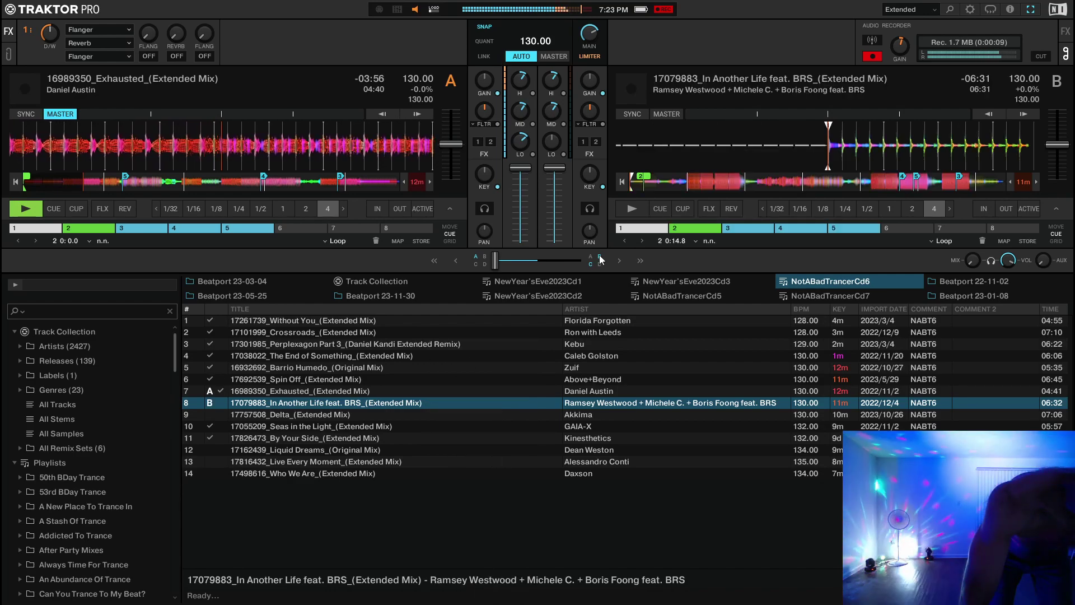
pyautogui.click(690, 229)
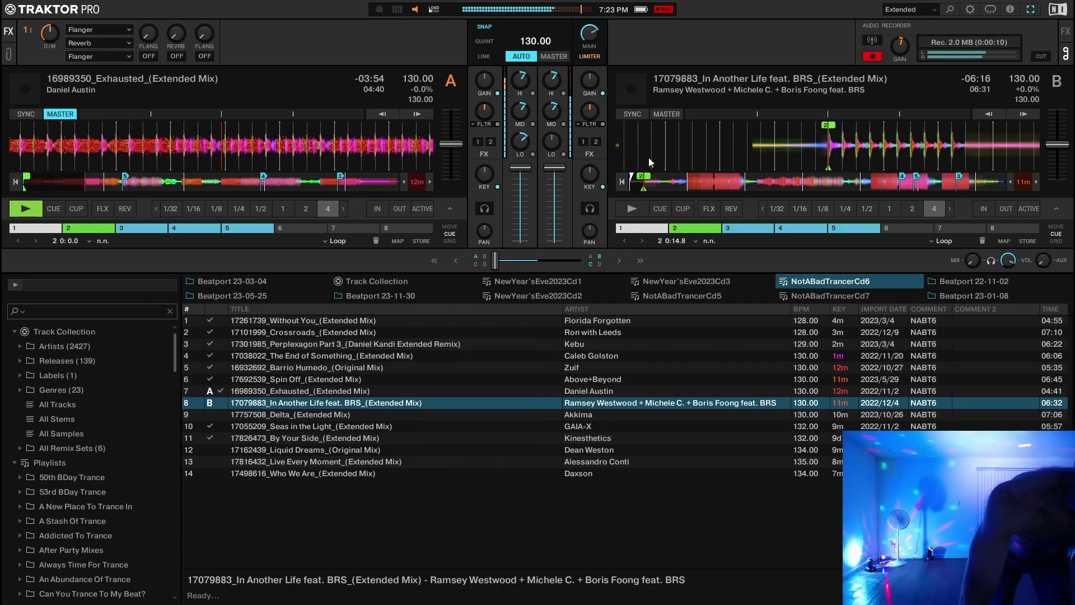
pyautogui.click(637, 113)
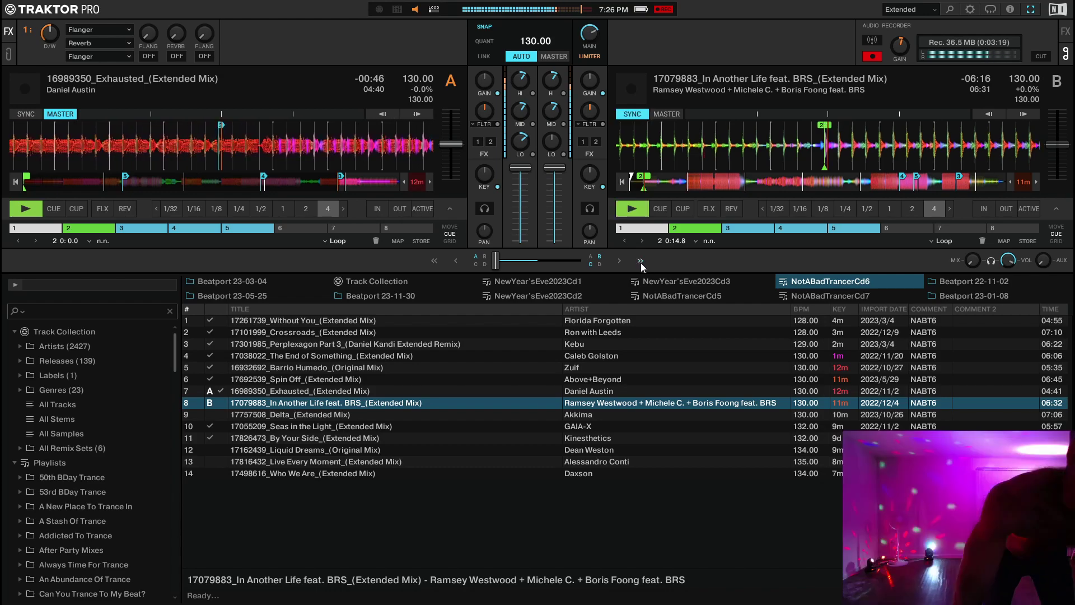
# - Mix deck B in over "Exhausted" with the crossfader and low EQs, and split the recording with deck B's sync off
pyautogui.moveTo(533, 154); pyautogui.dragTo(533, 147)
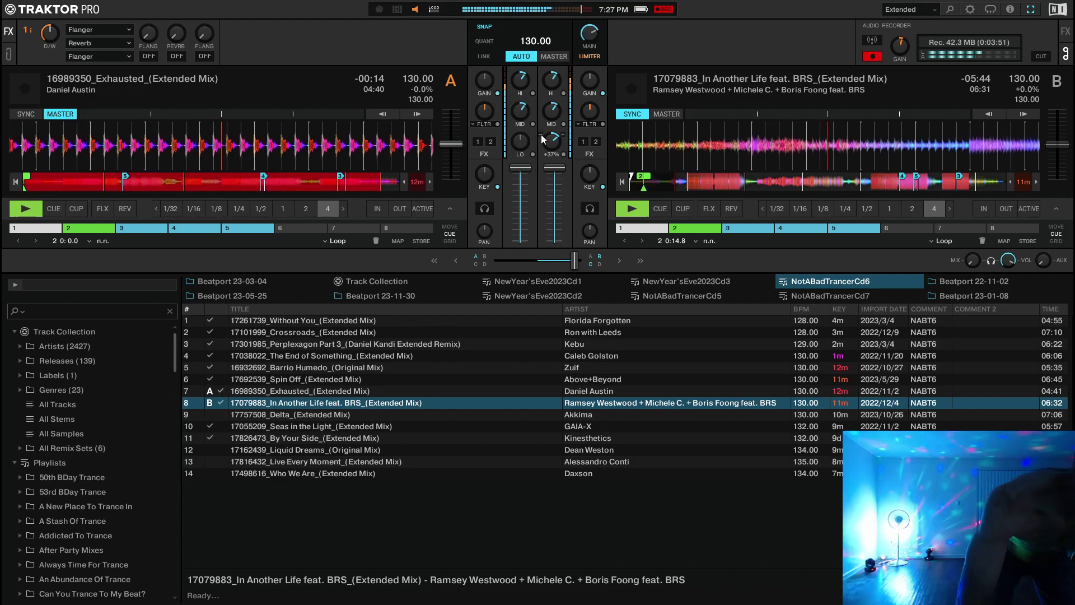
pyautogui.click(1040, 56)
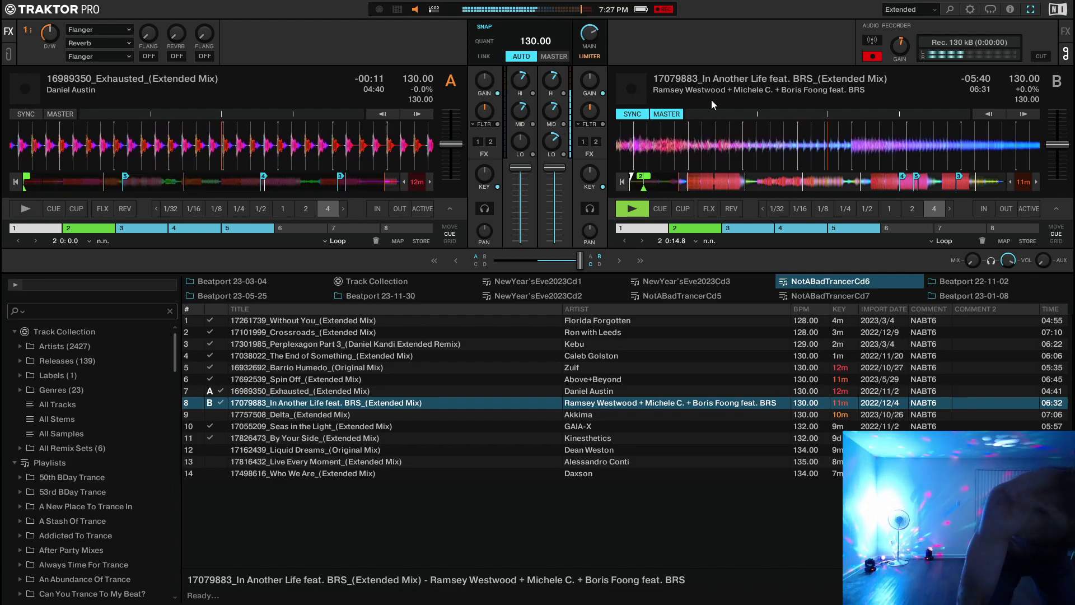
pyautogui.click(632, 115)
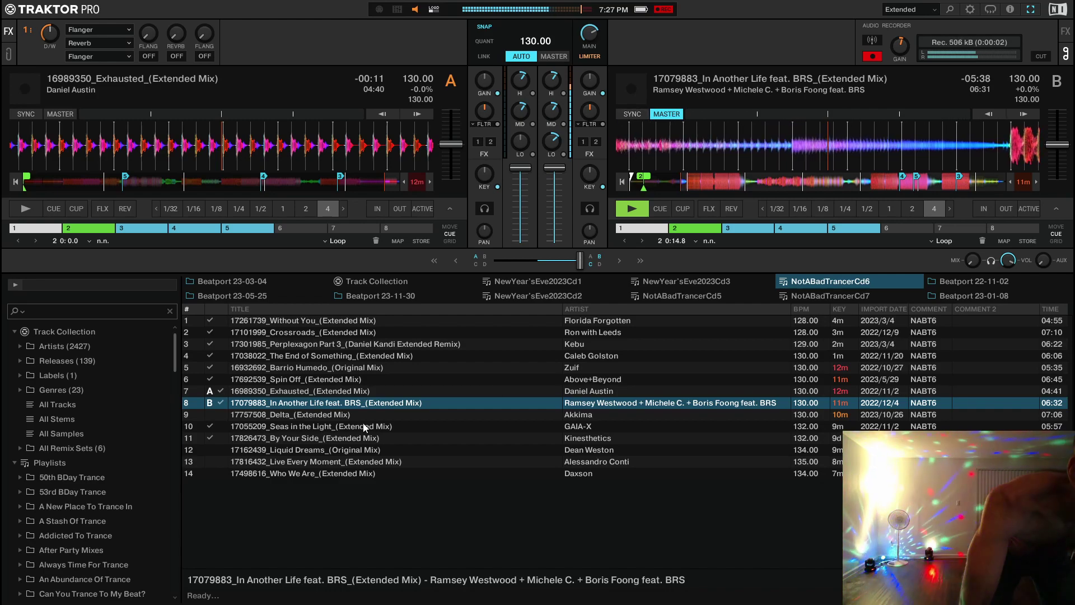
# - Load "Delta (Extended Mix)" into deck A, cued at hotcue 2 and synced to deck B
pyautogui.click(355, 414)
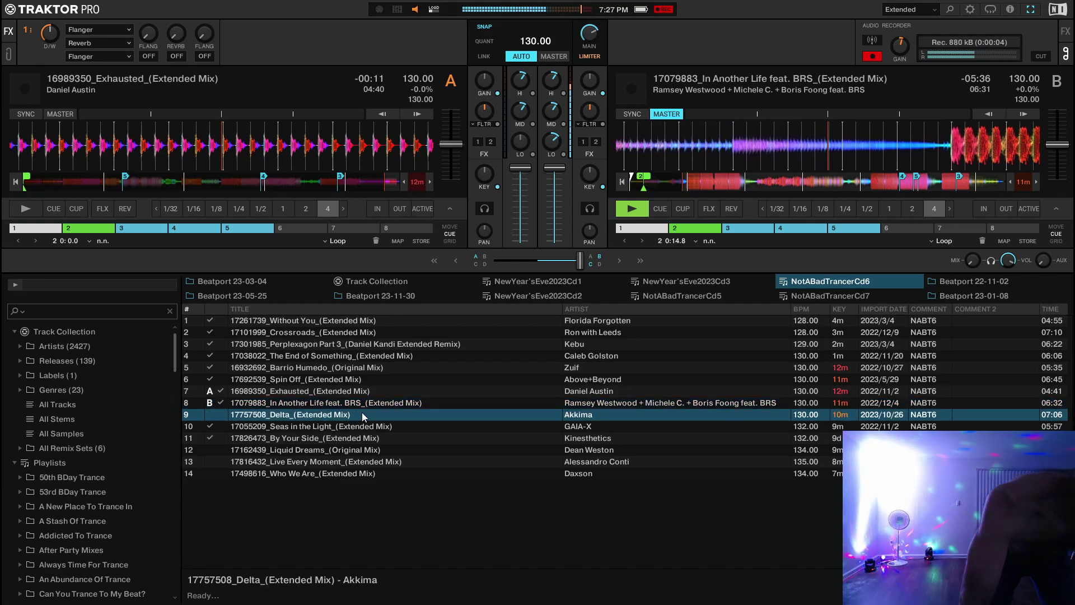
pyautogui.rightClick(365, 414)
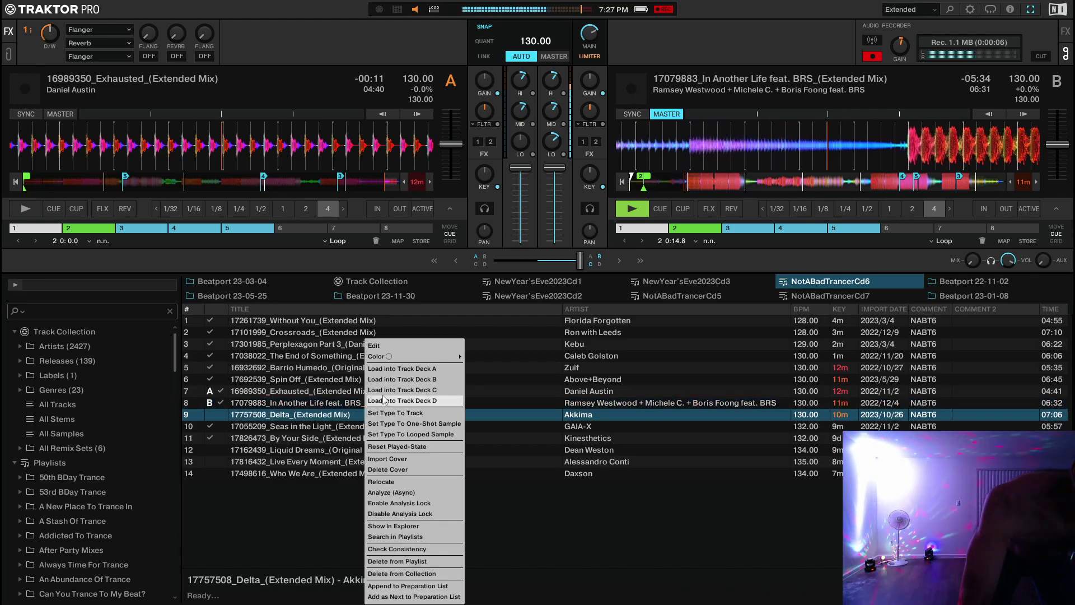
pyautogui.click(392, 366)
pyautogui.click(95, 229)
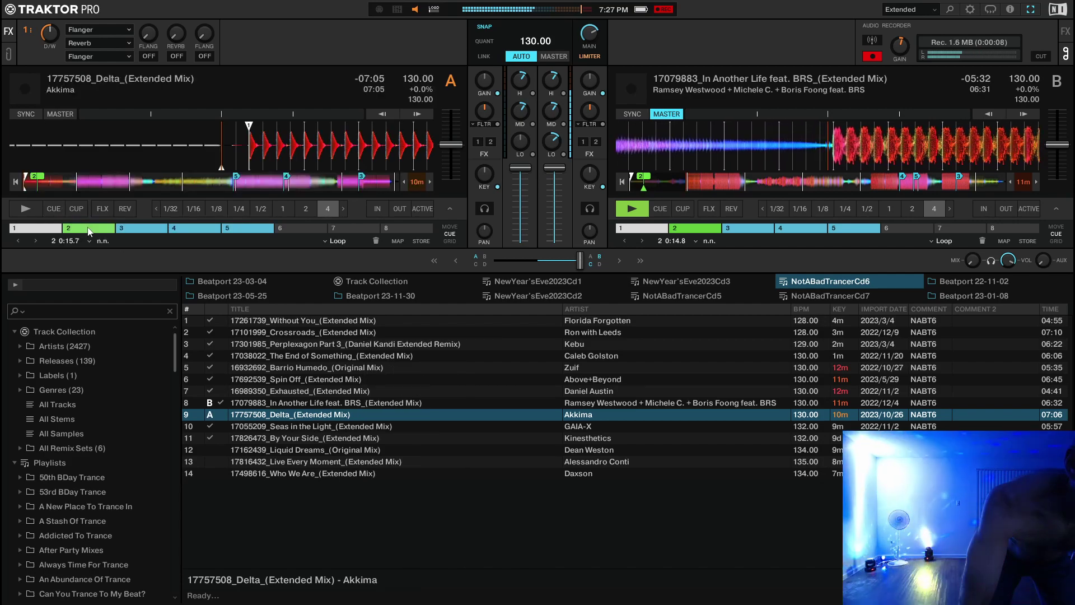
pyautogui.click(28, 115)
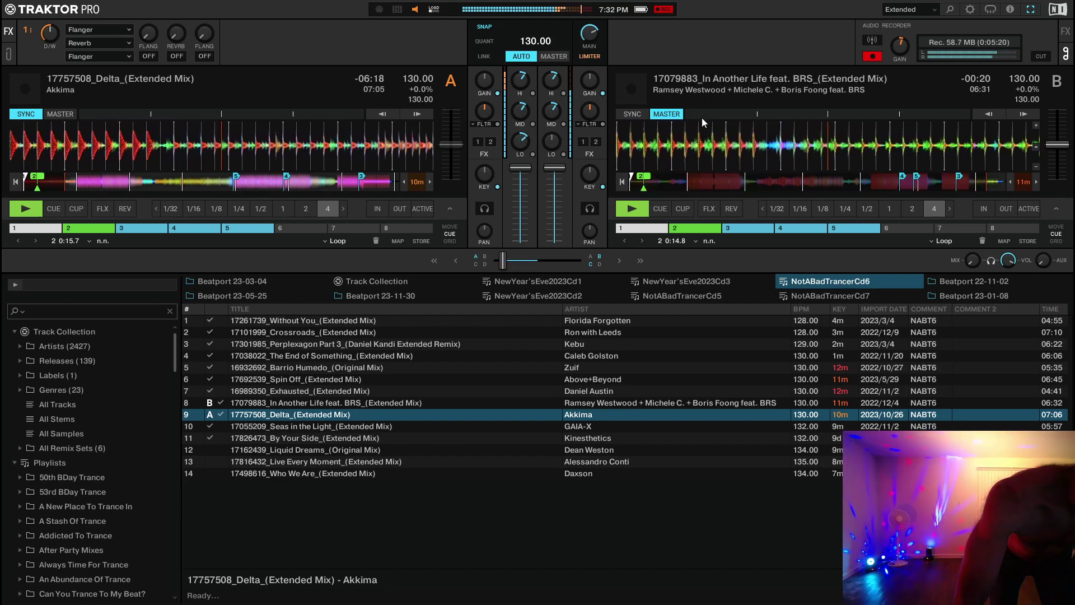
# - Split the audio recording at the transition from "In Another Life" to "Delta" and turn off deck A's sync
pyautogui.click(1042, 56)
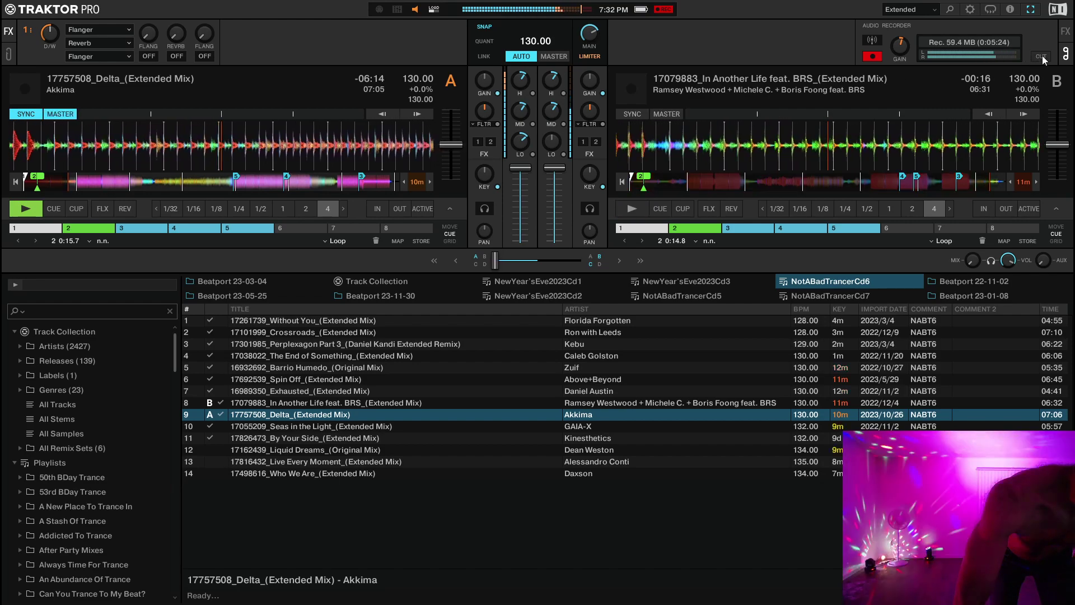
pyautogui.click(36, 114)
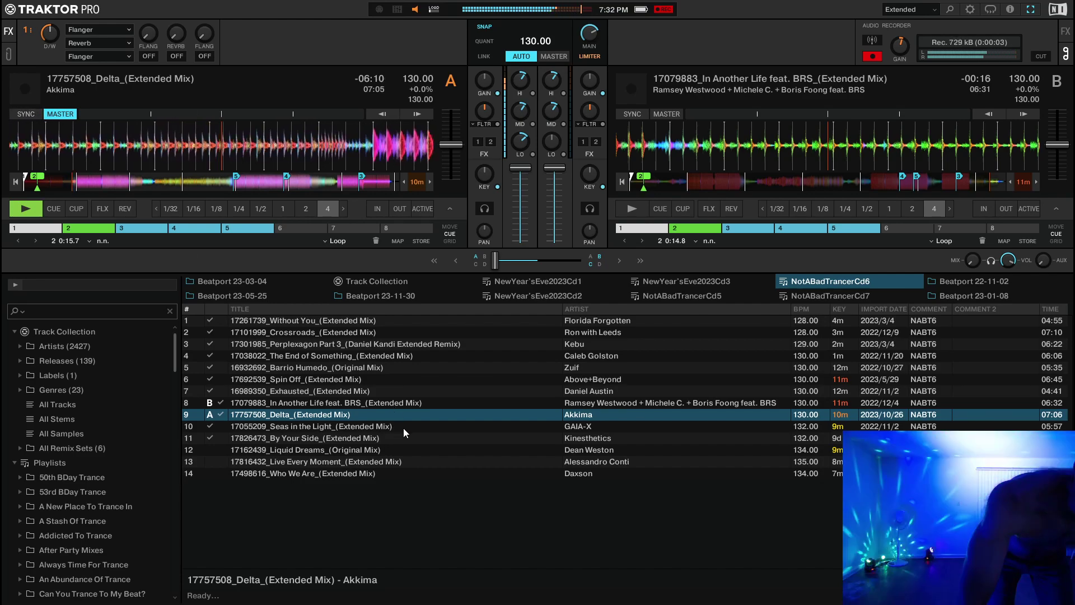
# - Load "Seas in the Light (Extended Mix)" into deck B, cued at hotcue 2 and synced to deck A
pyautogui.click(404, 428)
pyautogui.rightClick(403, 425)
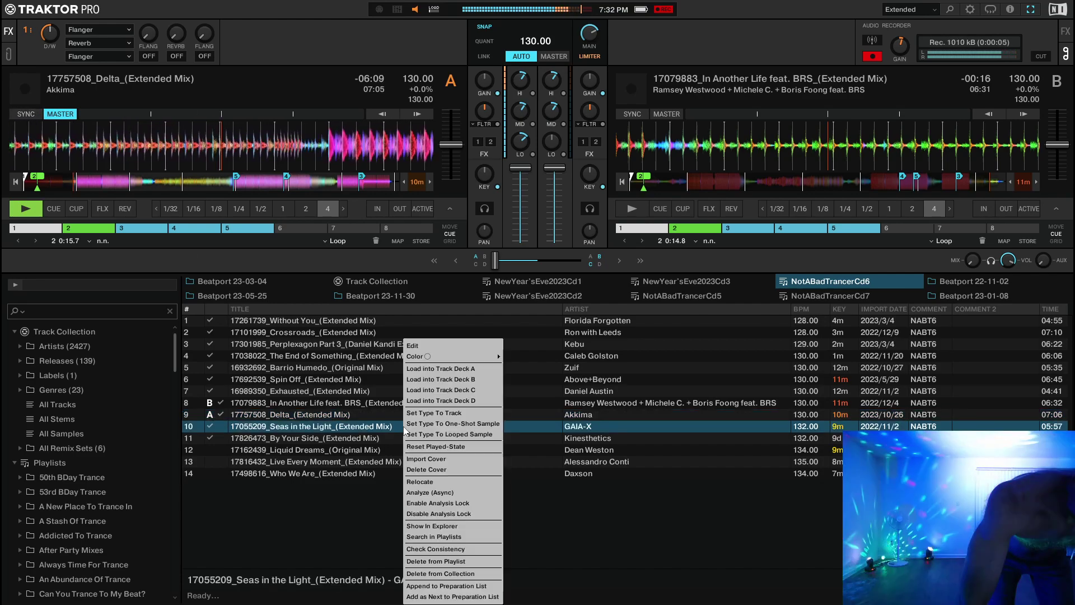
pyautogui.click(434, 379)
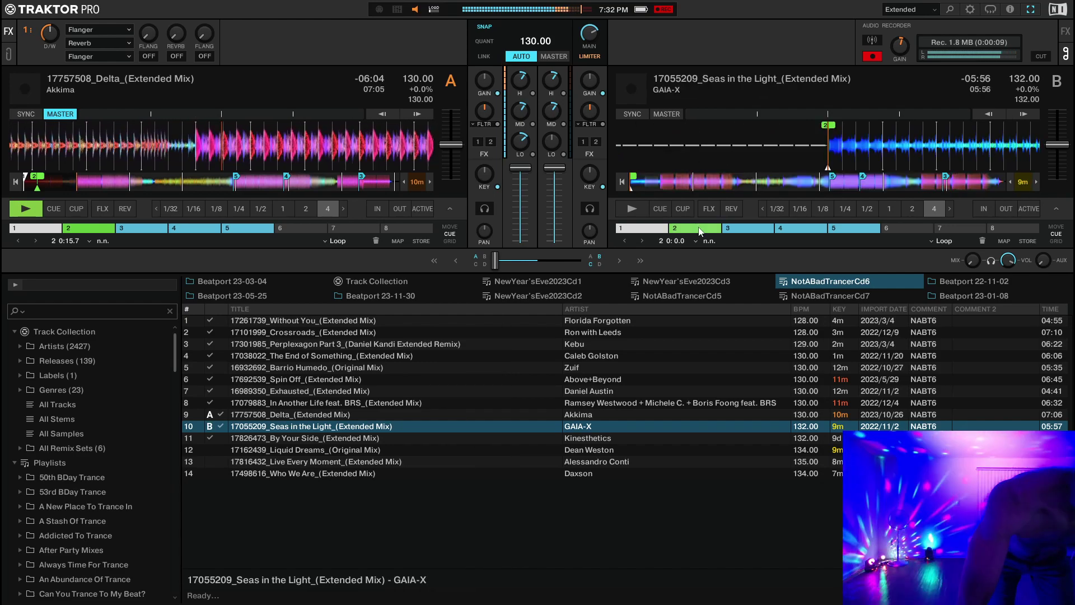
pyautogui.click(633, 114)
# - Raise deck A's tempo in small increments to 130.97 BPM while "Delta" plays
pyautogui.moveTo(458, 191)
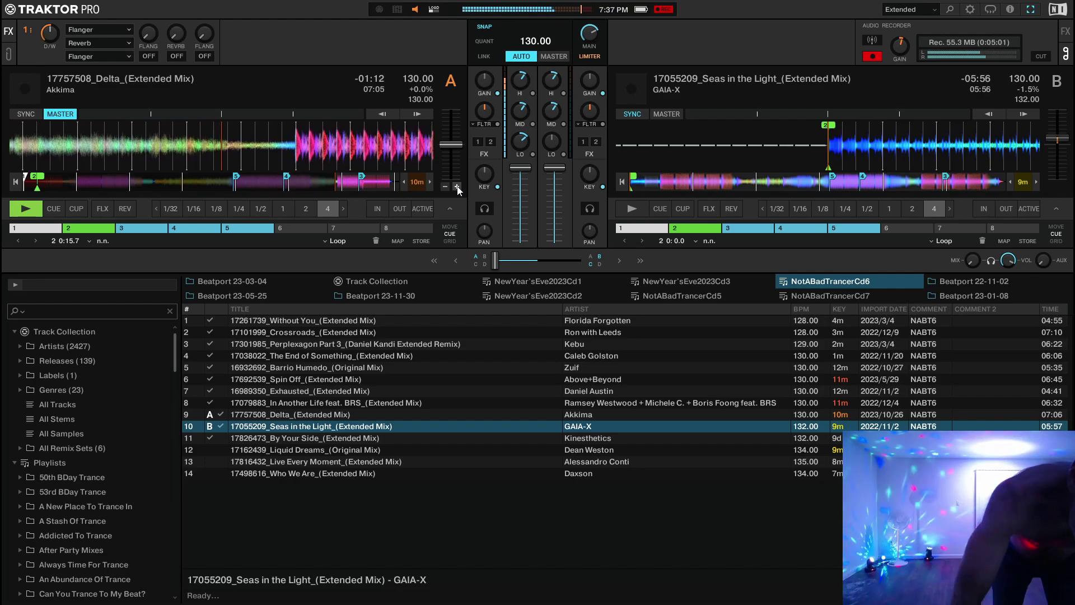
pyautogui.click(457, 187)
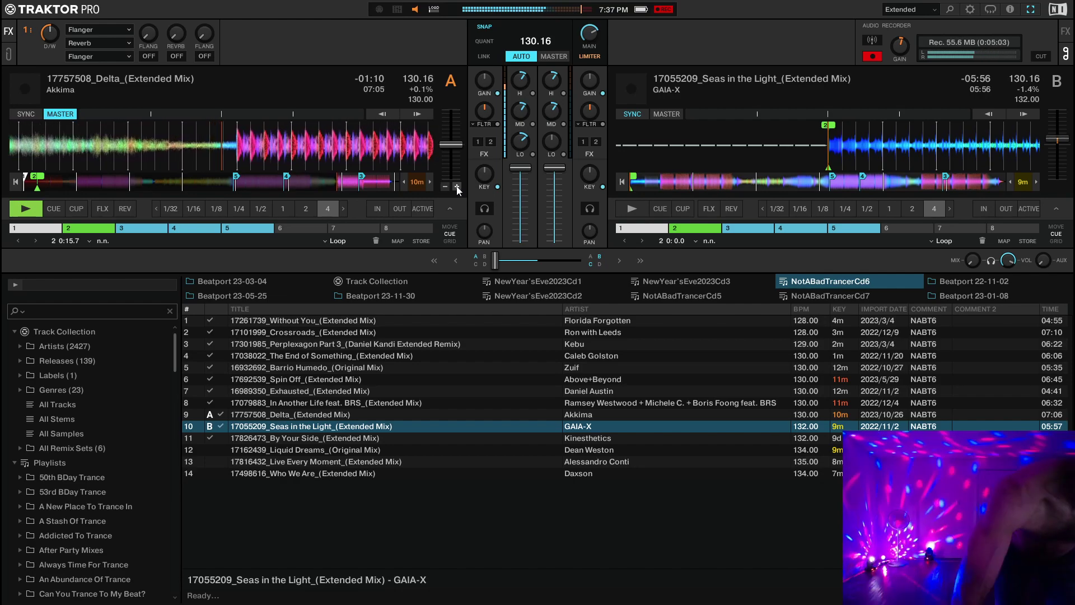
pyautogui.click(457, 187)
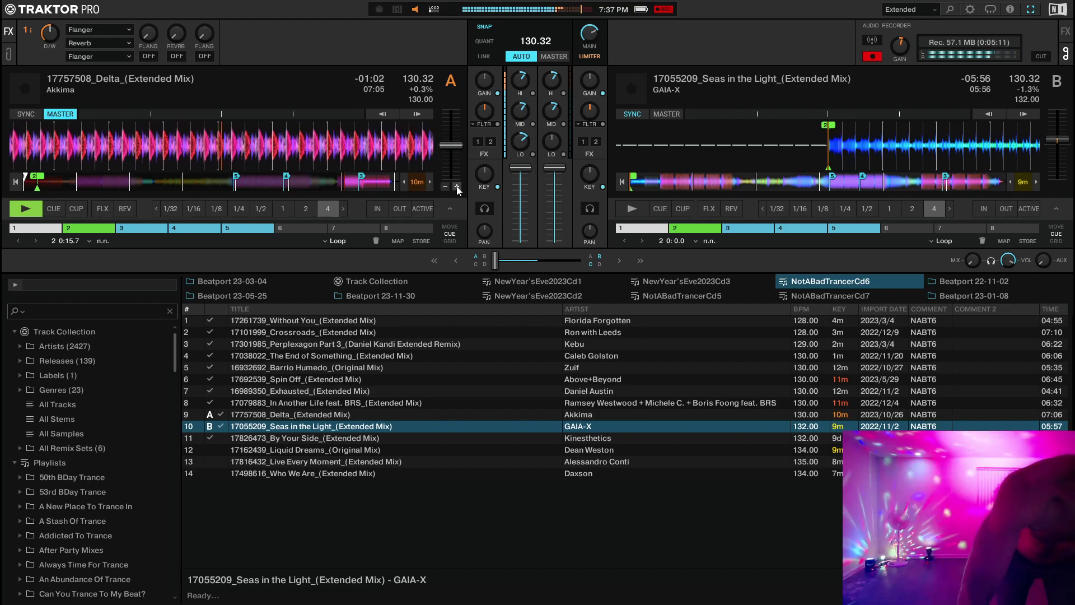
pyautogui.click(456, 187)
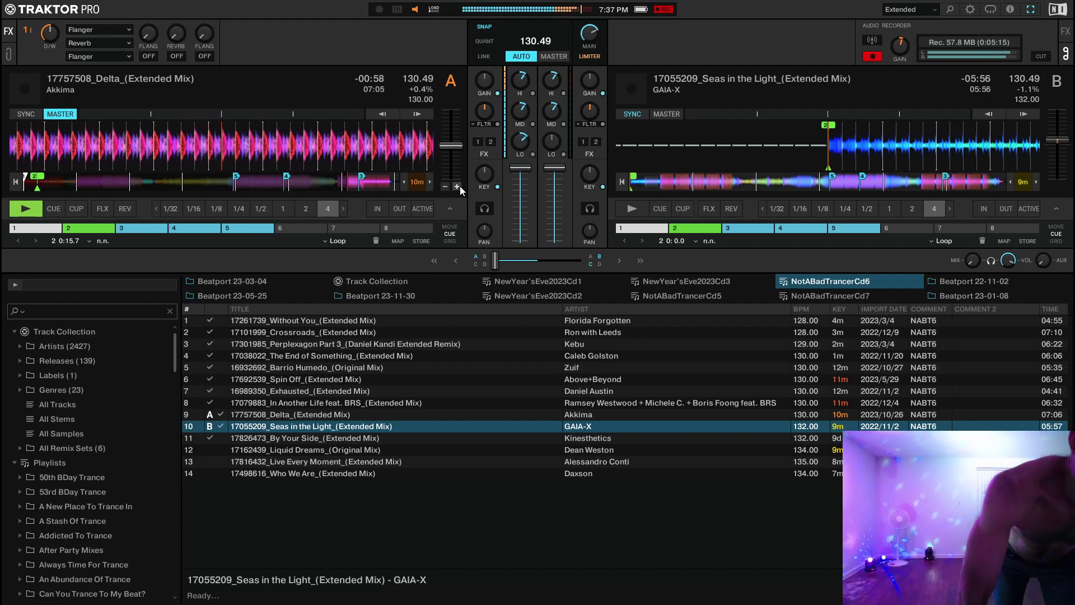
pyautogui.click(457, 187)
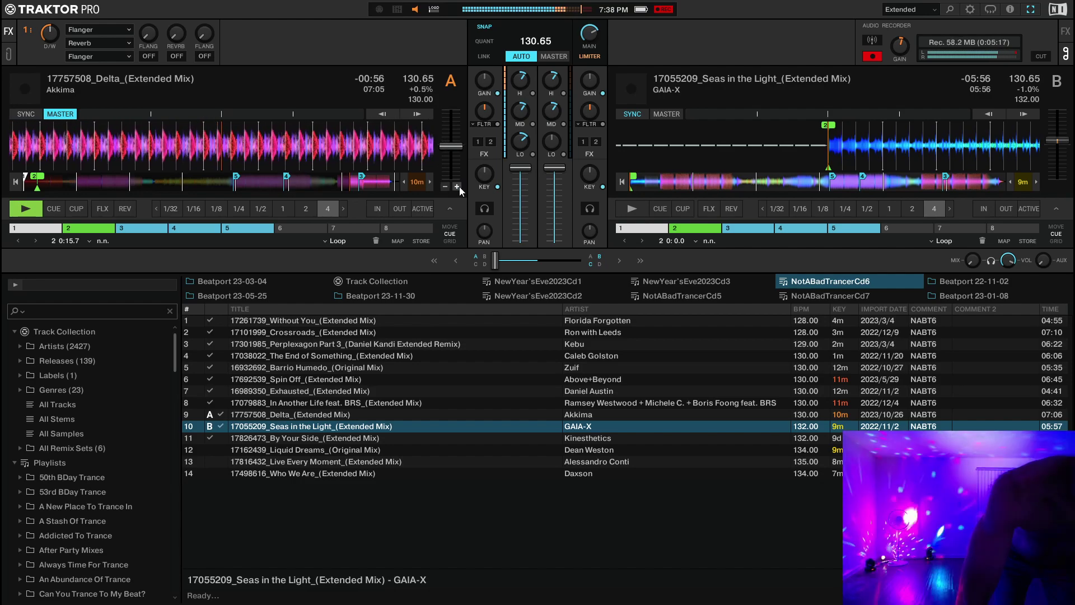
pyautogui.click(457, 187)
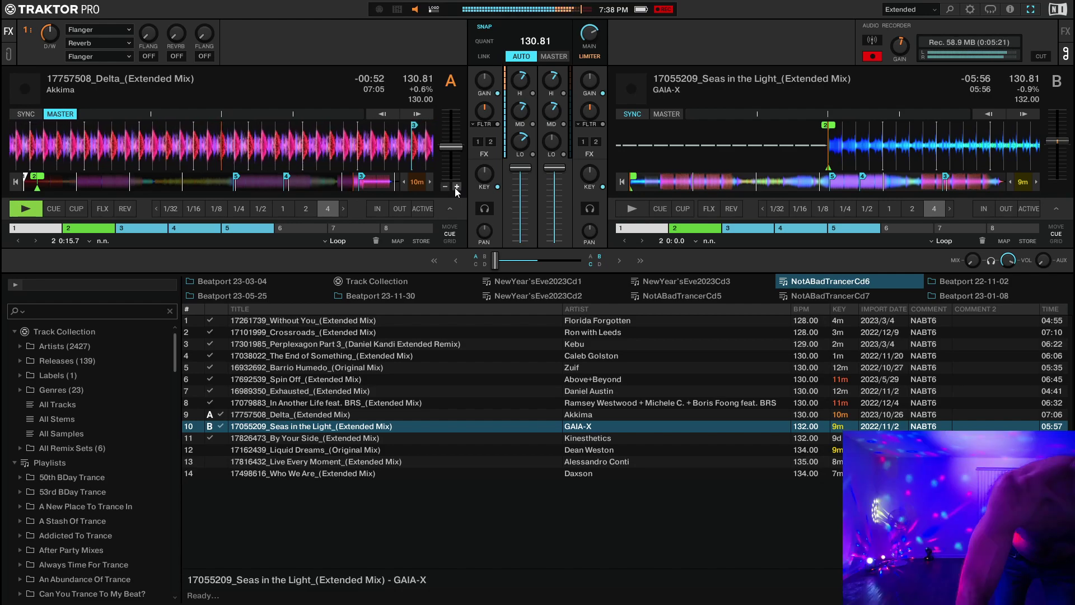
pyautogui.click(457, 187)
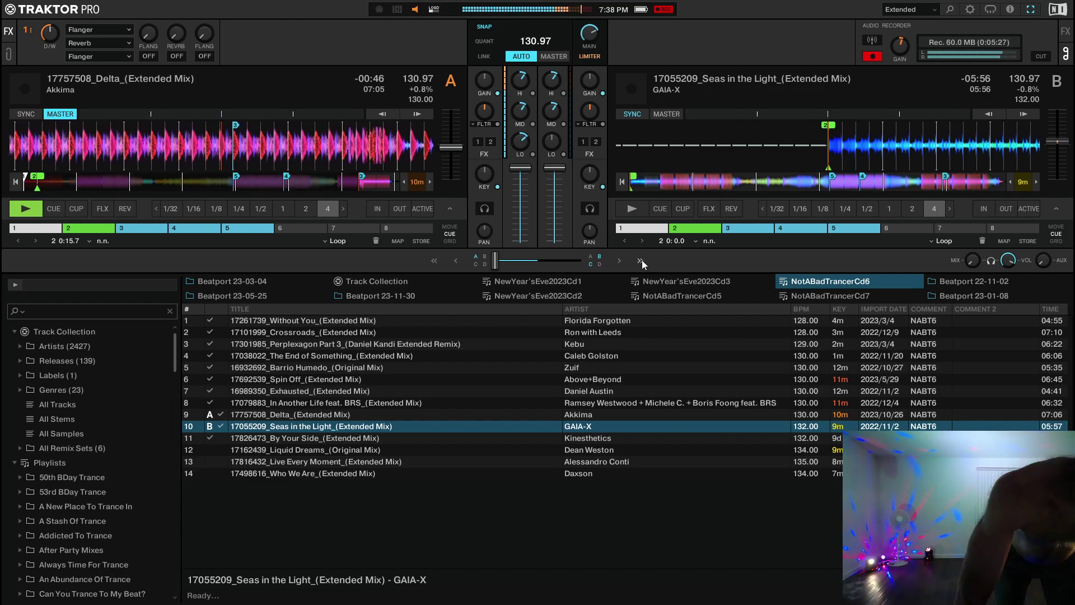
# - Start deck B, mix it in fully over "Delta" with the crossfader and low EQs, and bring its tempo to 132.00 BPM
pyautogui.press('space')
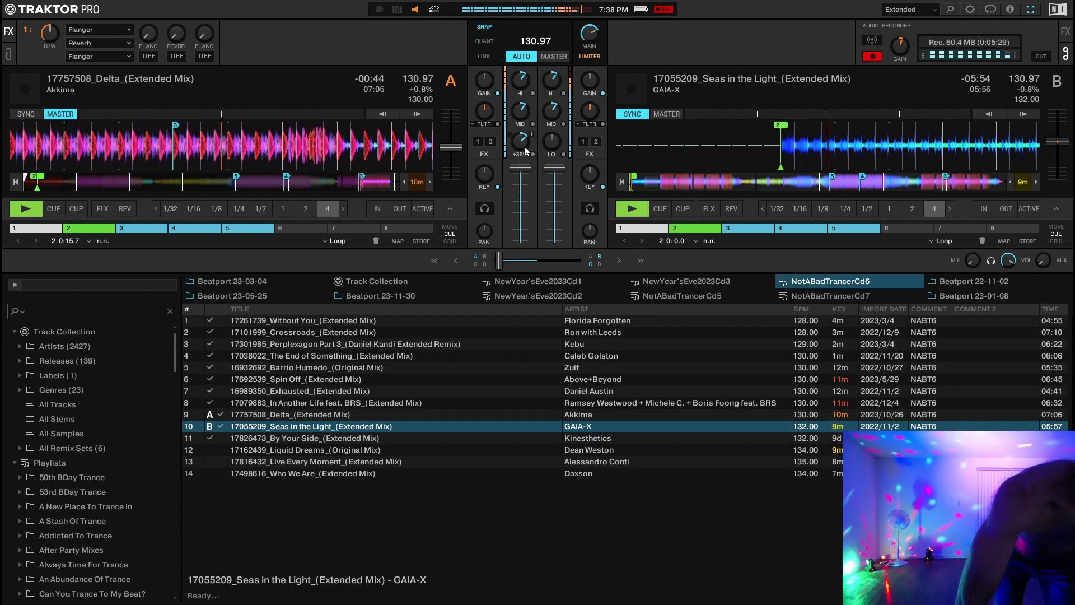
pyautogui.moveTo(521, 141); pyautogui.dragTo(520, 133)
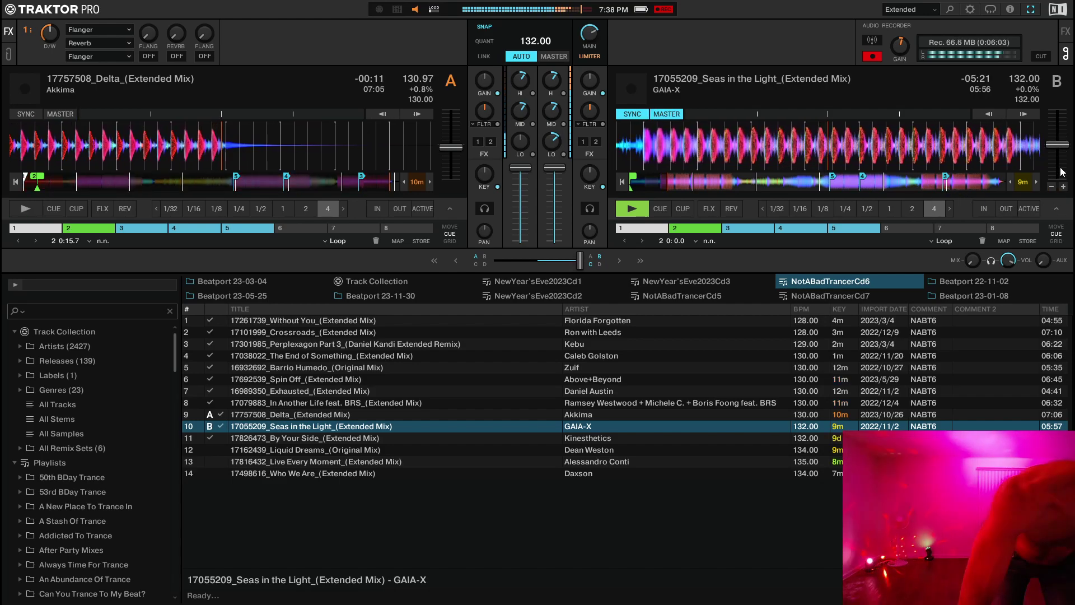
# - Split the audio recording at the transition from "Delta" to "Seas in the Light" and turn off deck B's sync
pyautogui.click(1040, 56)
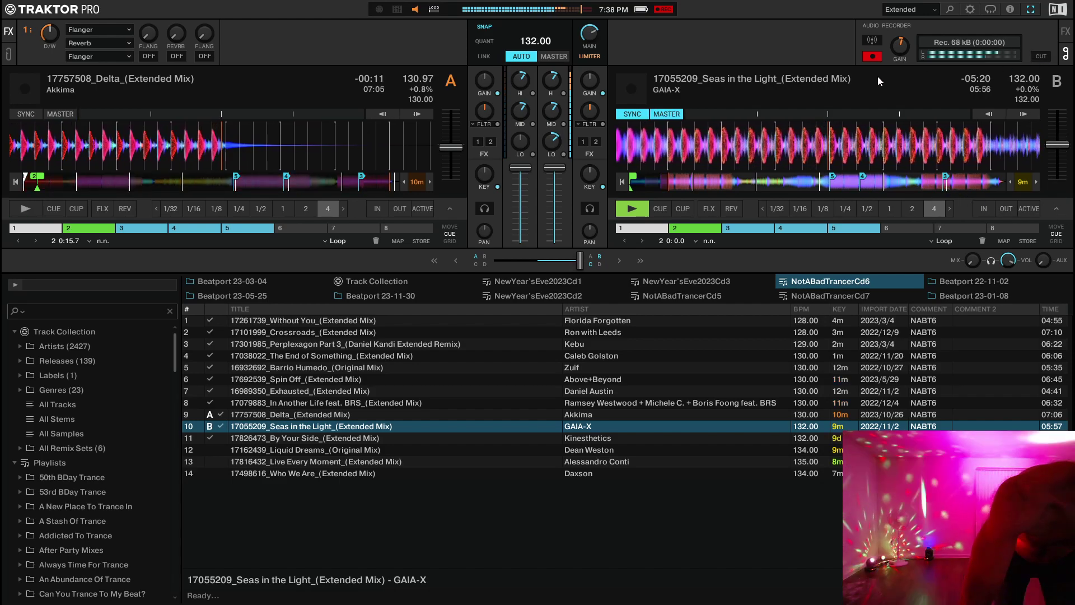
pyautogui.click(632, 114)
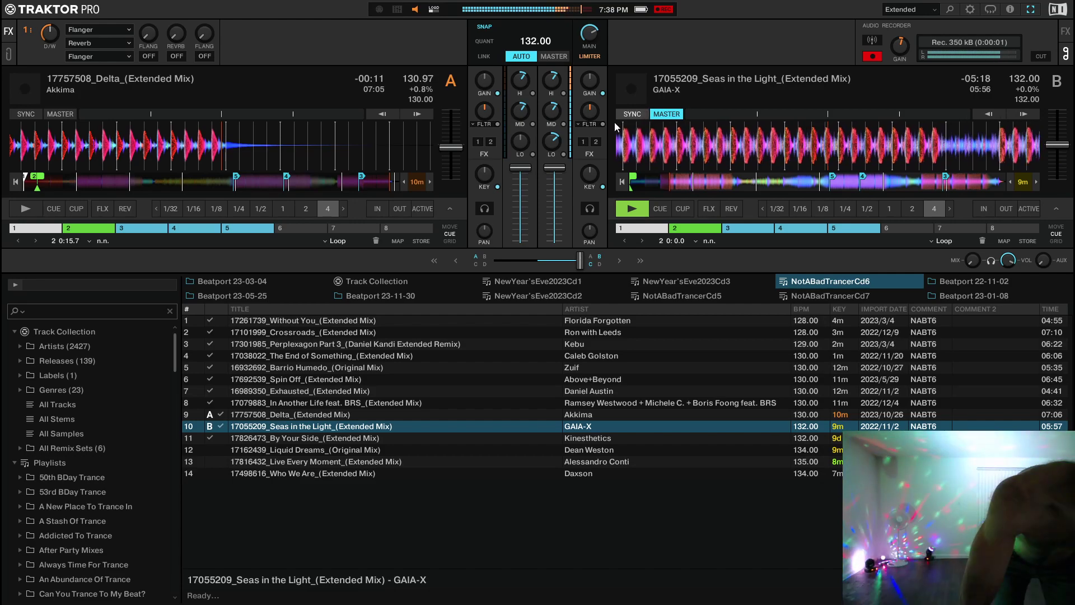
# - Load "By Your Side (Extended Mix)" into deck A, cued at hotcue 2 and synced to deck B
pyautogui.click(389, 437)
pyautogui.rightClick(388, 437)
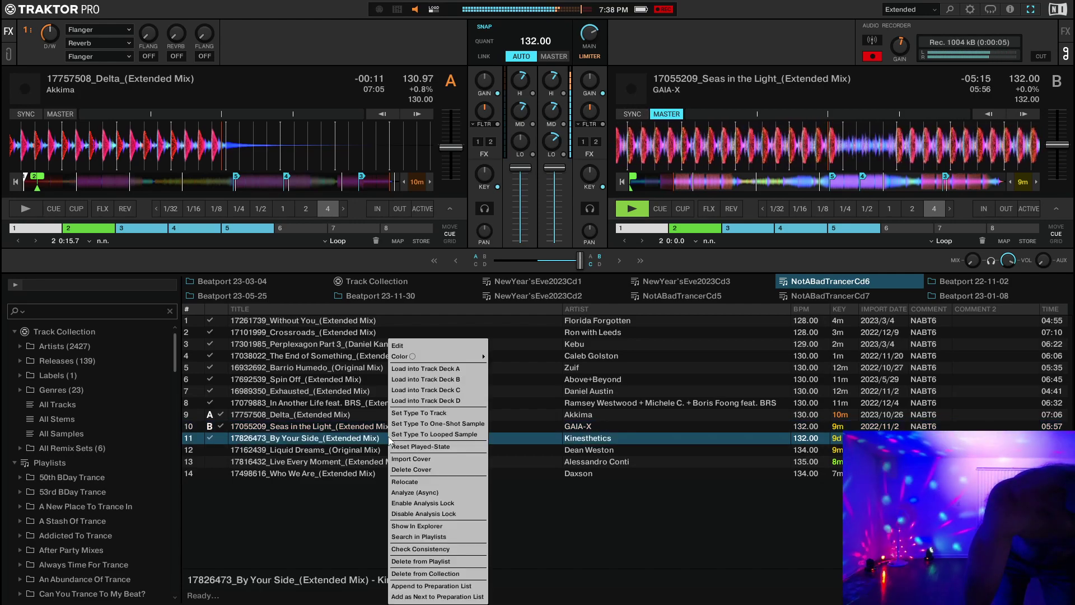
pyautogui.click(415, 362)
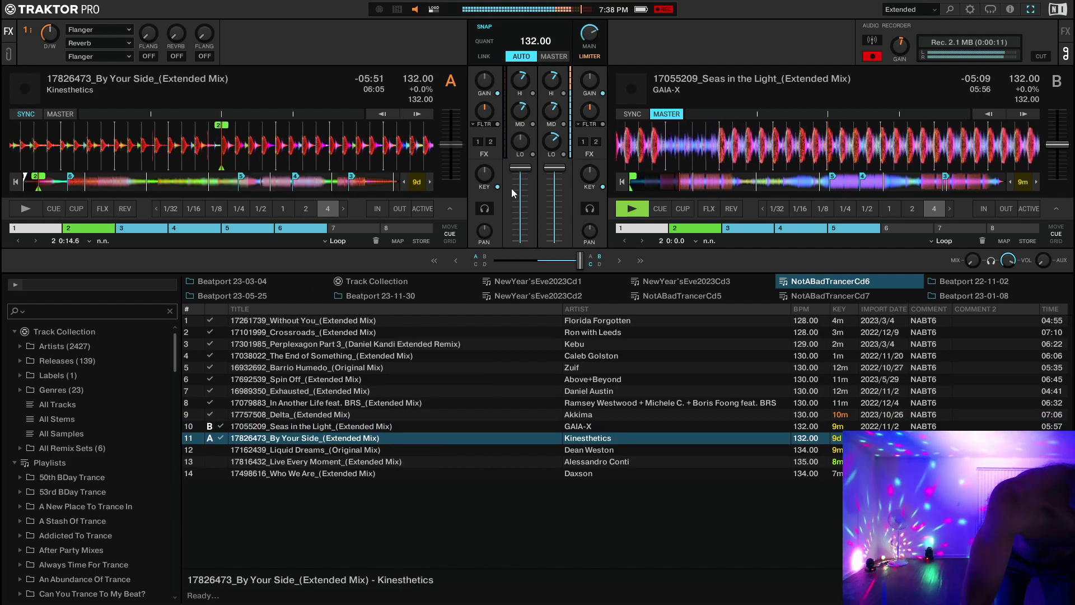
# - Start deck A and mix it in over "Seas in the Light" with the crossfader, swapping the two decks' low EQs
pyautogui.moveTo(522, 143)
pyautogui.mouseDown()
pyautogui.moveTo(522, 124)
pyautogui.moveTo(530, 141)
pyautogui.moveTo(511, 151)
pyautogui.mouseUp()
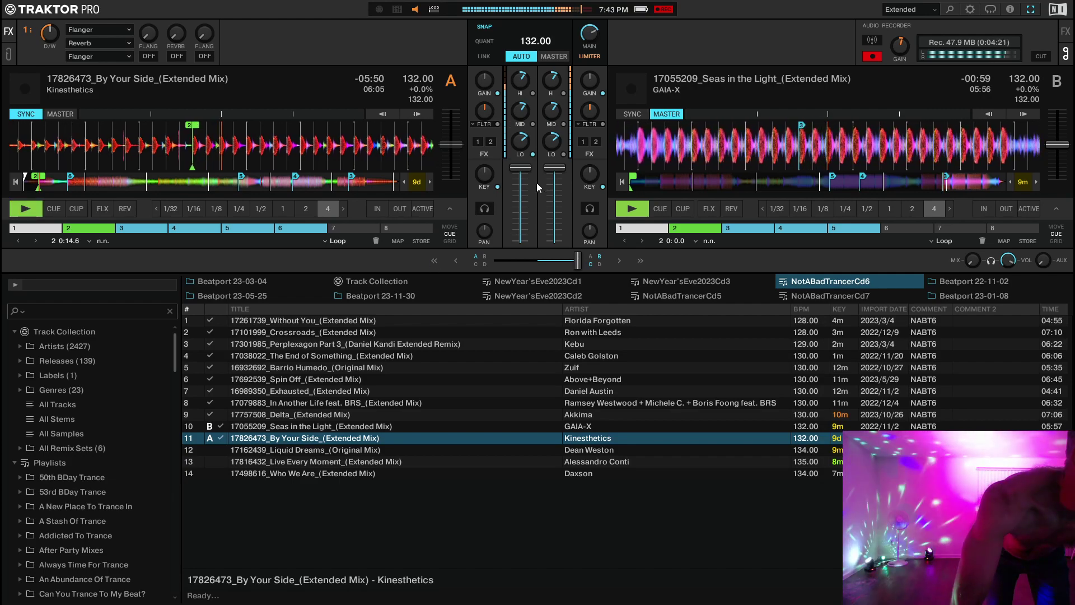
pyautogui.moveTo(558, 158); pyautogui.dragTo(558, 150)
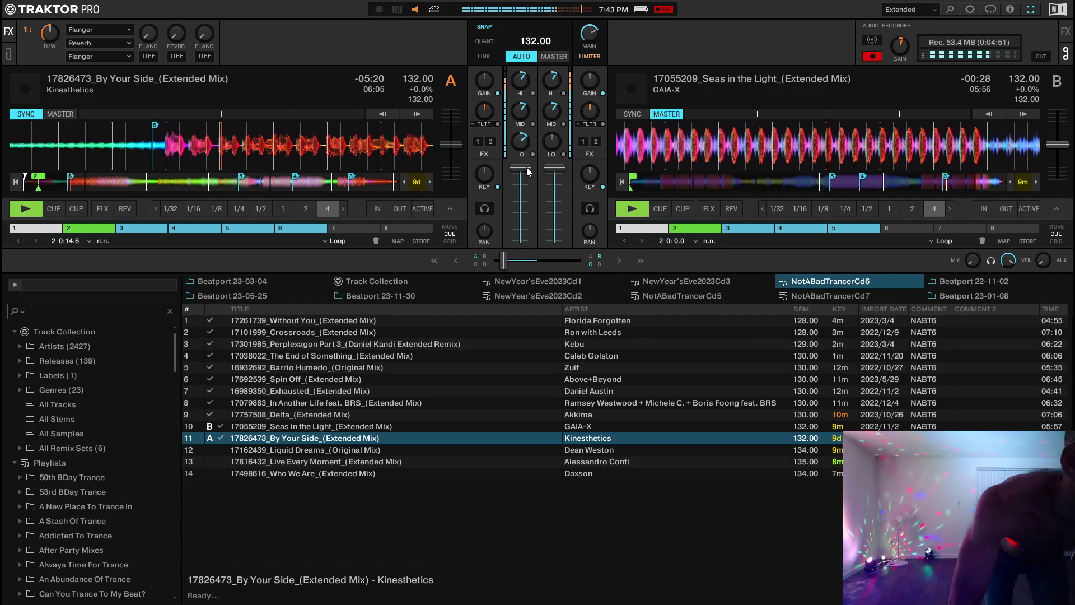
# - Split the audio recording at the transition from "Seas in the Light" to "By Your Side" and turn off deck A's sync
pyautogui.click(1040, 56)
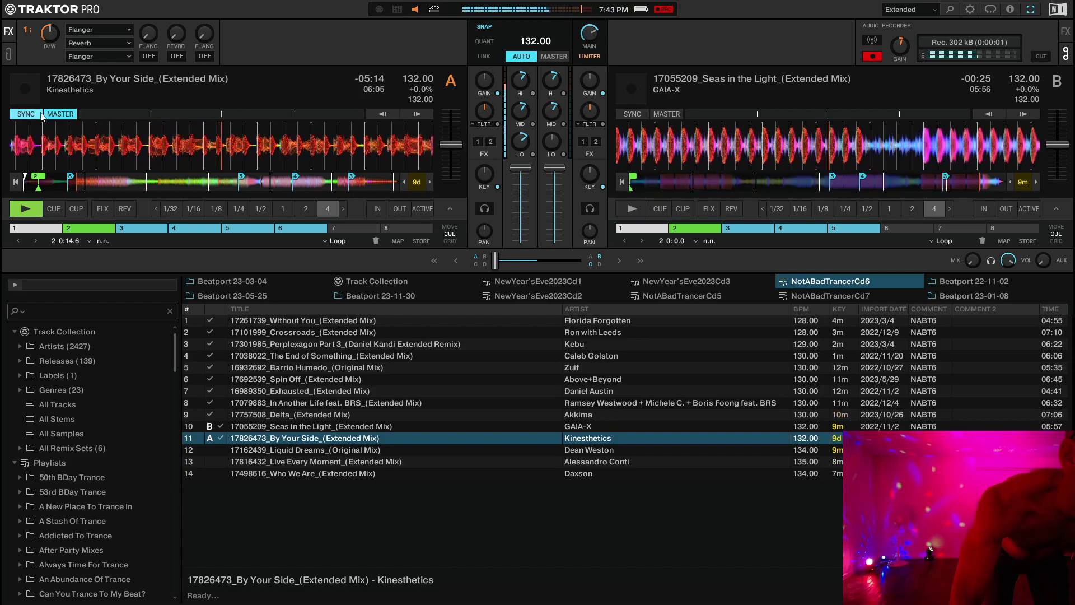
pyautogui.click(26, 114)
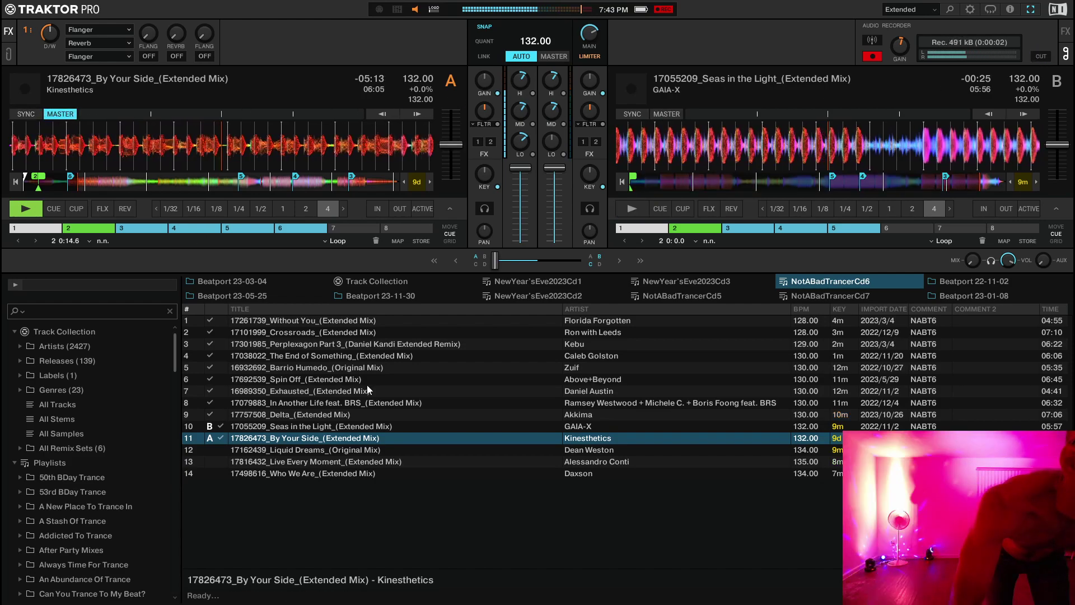
# - Load "Liquid Dreams (Original Mix)" into deck B, cued at hotcue 2 and synced to deck A
pyautogui.click(395, 449)
pyautogui.rightClick(391, 447)
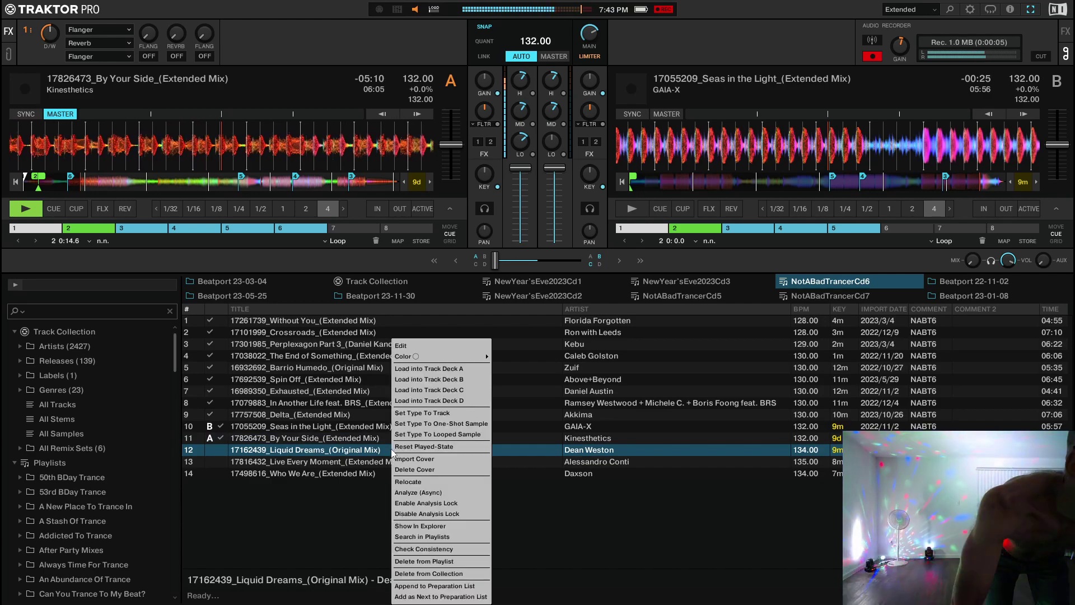
pyautogui.click(429, 379)
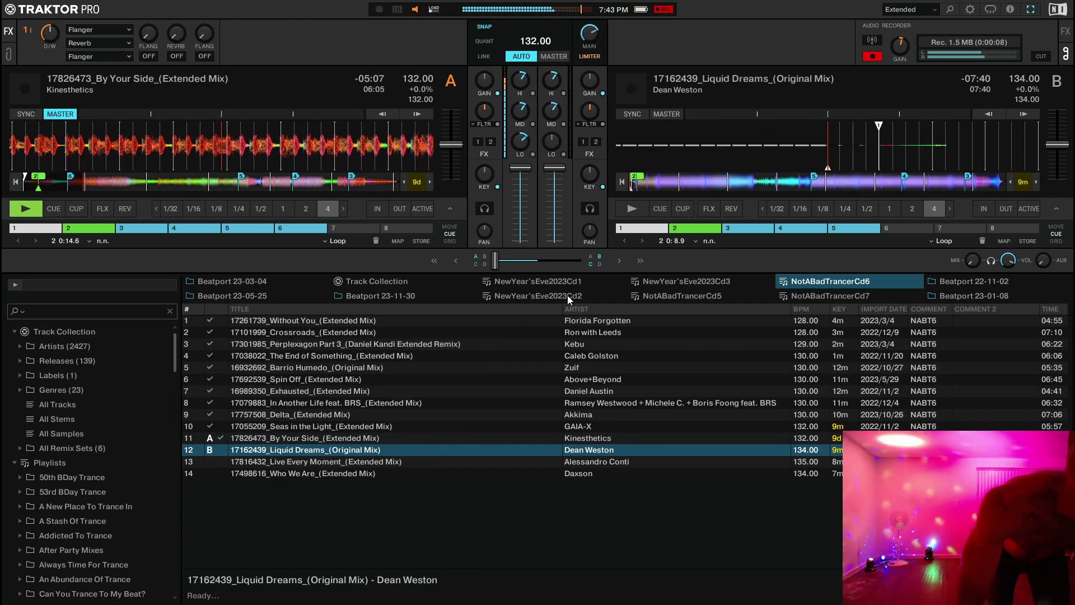
pyautogui.click(632, 114)
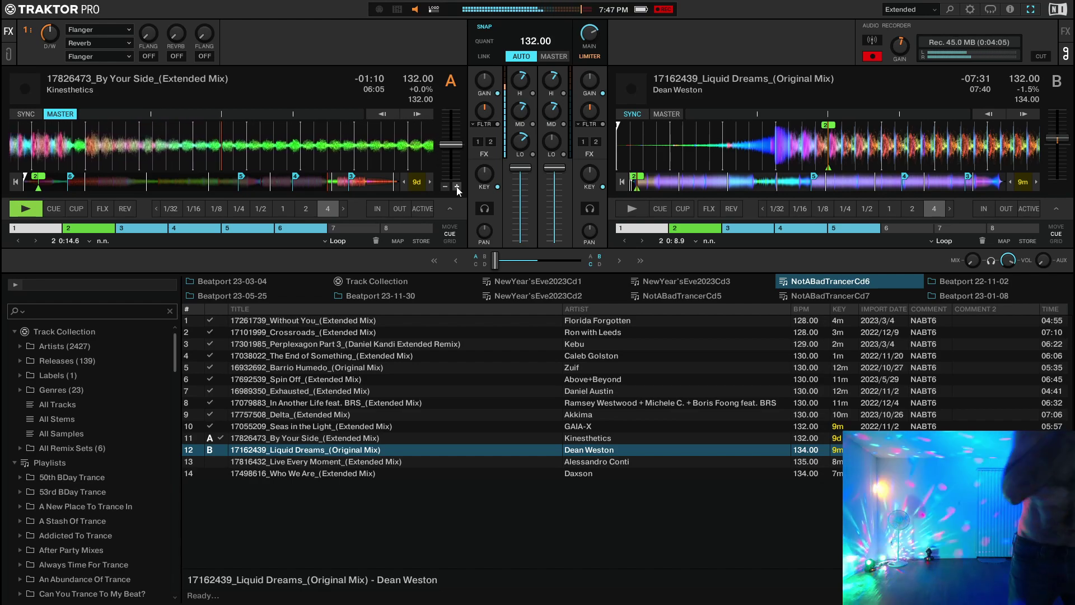
# - Raise deck A's tempo in small increments to 132.99 BPM while "By Your Side" plays
pyautogui.click(457, 188)
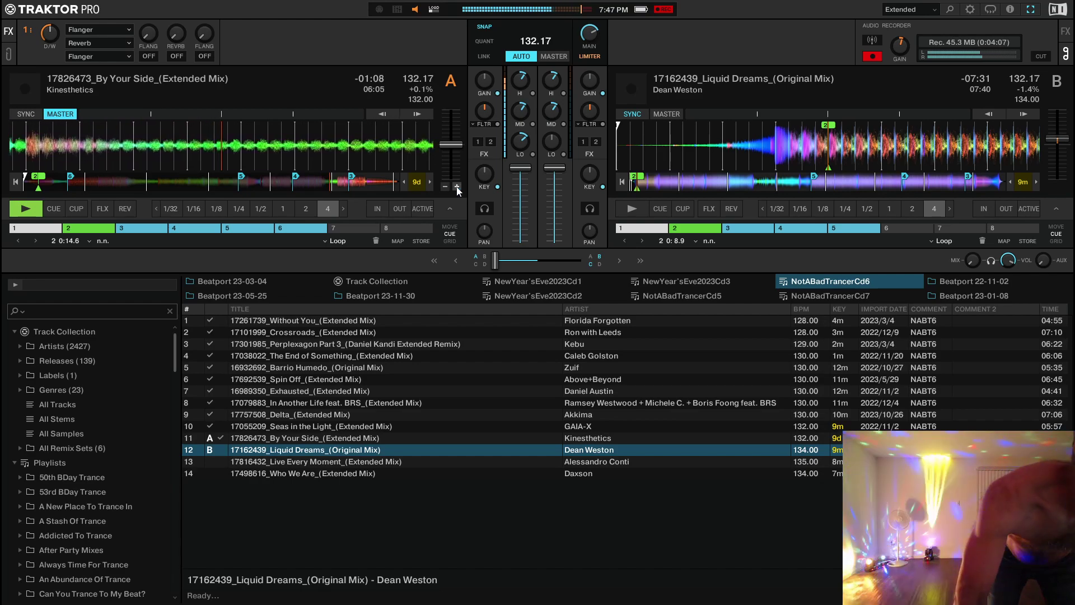
pyautogui.click(457, 187)
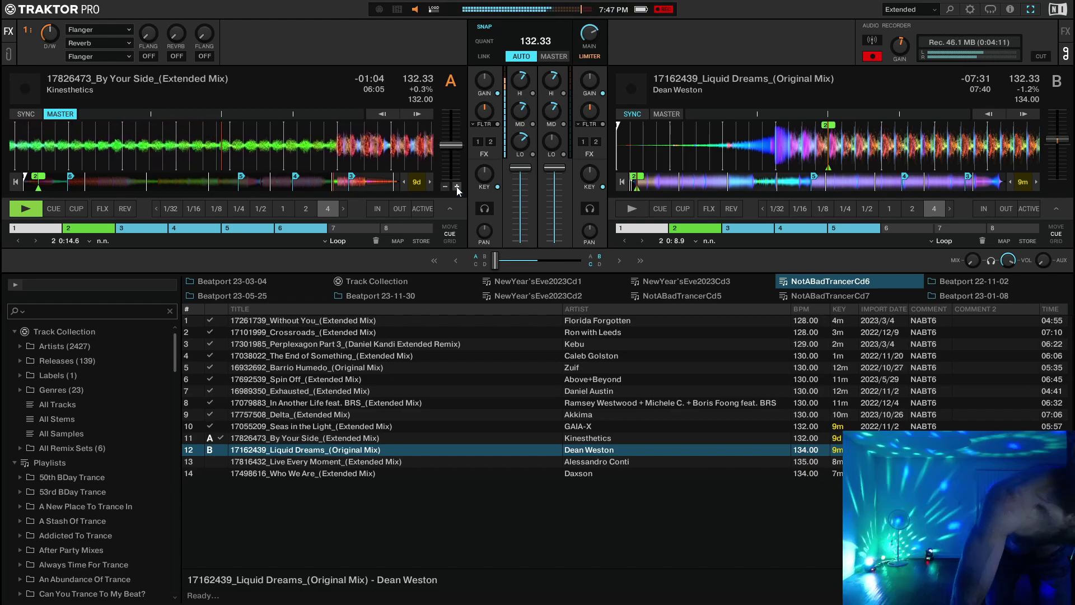
pyautogui.click(457, 187)
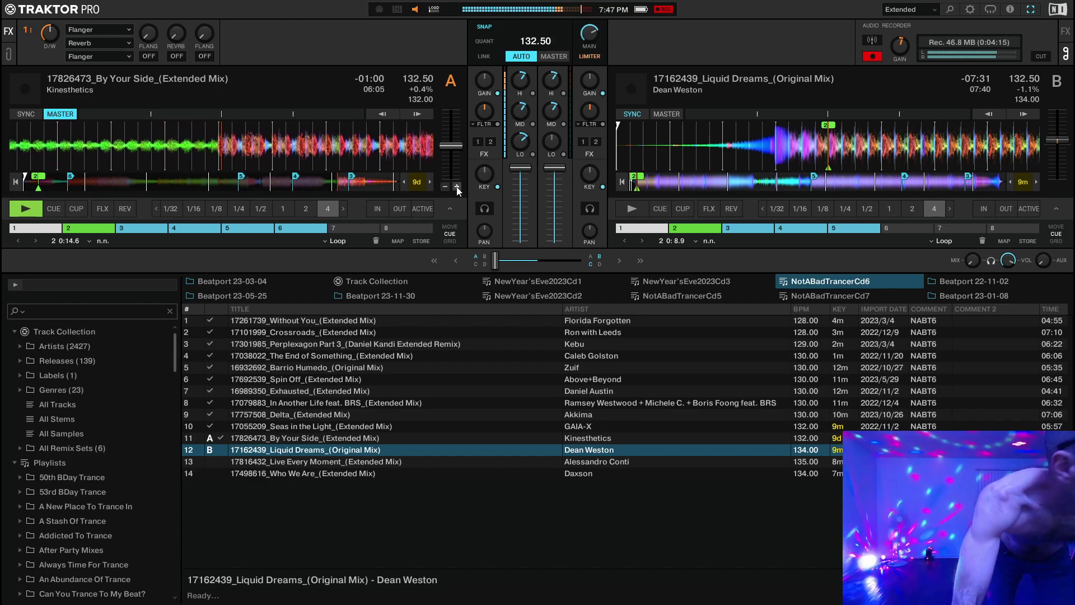
pyautogui.click(457, 187)
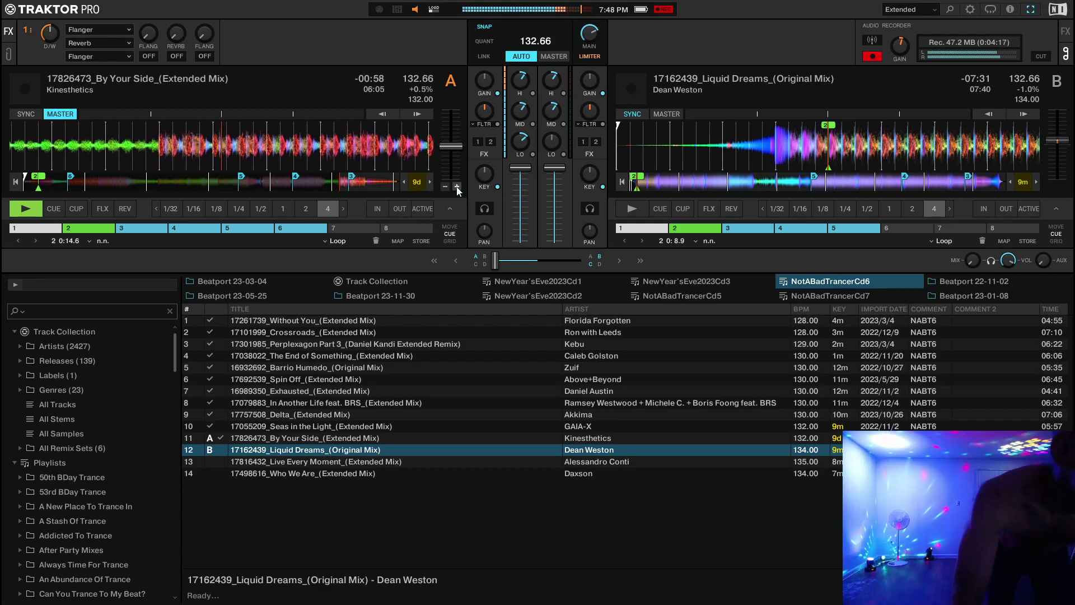
pyautogui.click(457, 187)
pyautogui.click(457, 188)
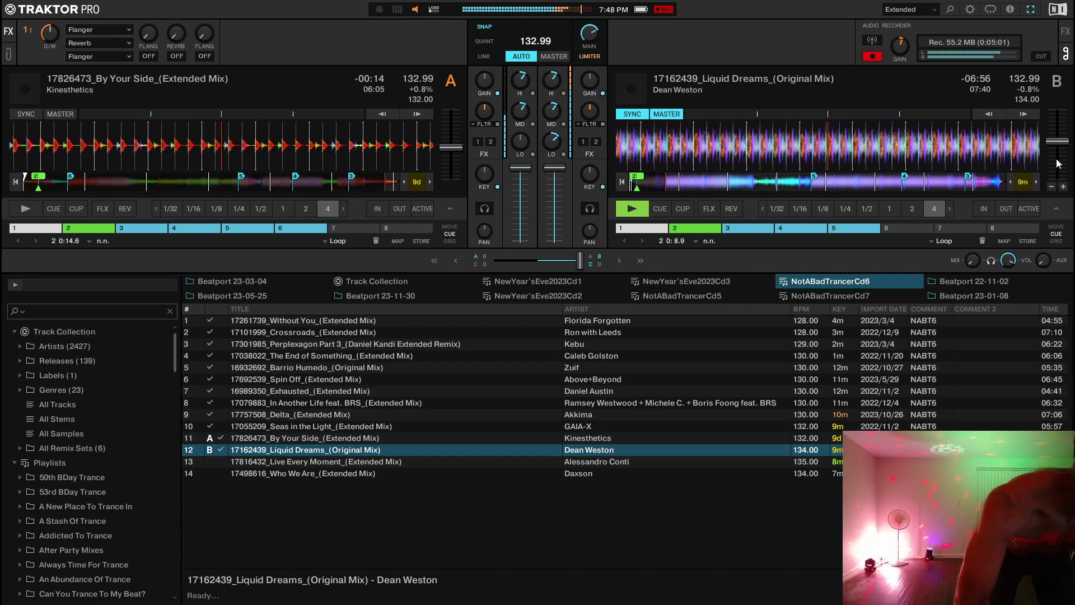
# - Split the audio recording for "Liquid Dreams" and load "Live Every Moment (Extended Mix)" into deck A, cued at hotcue 2 and synced to deck B
pyautogui.click(1041, 56)
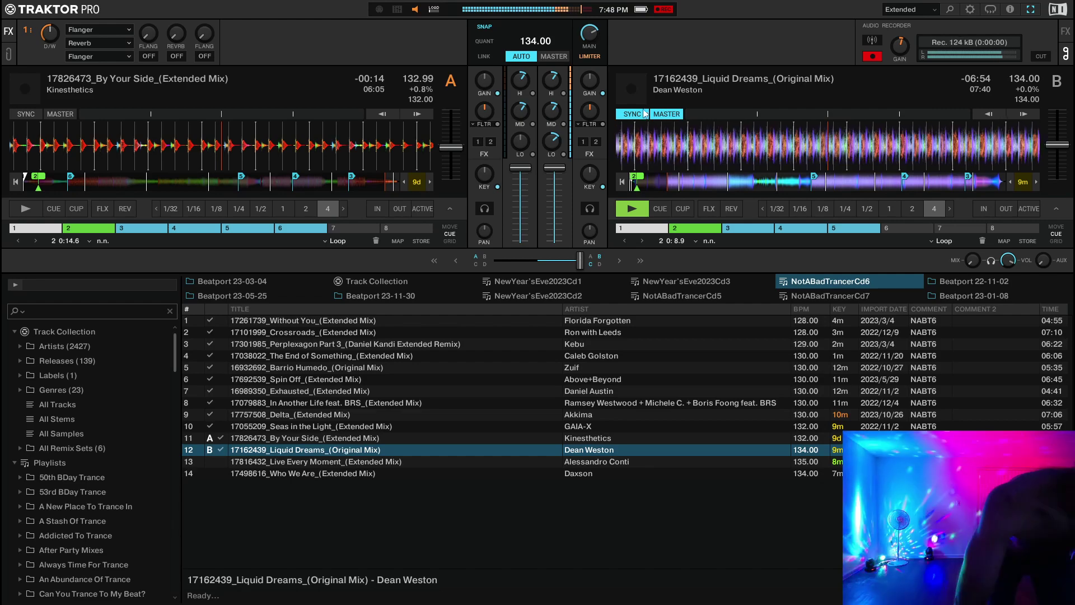
pyautogui.click(405, 459)
pyautogui.rightClick(405, 459)
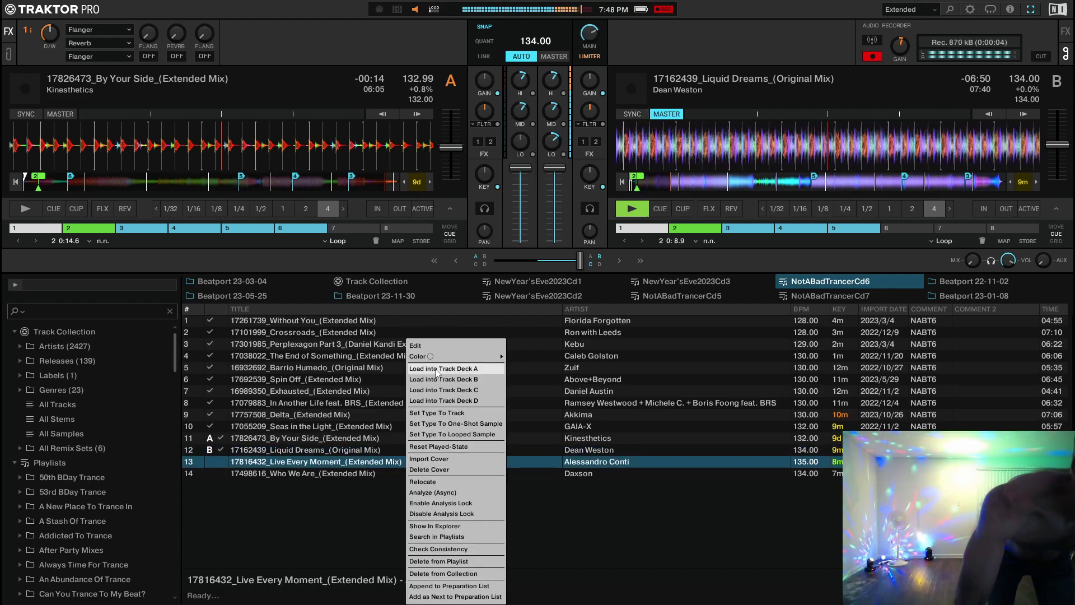
pyautogui.click(435, 369)
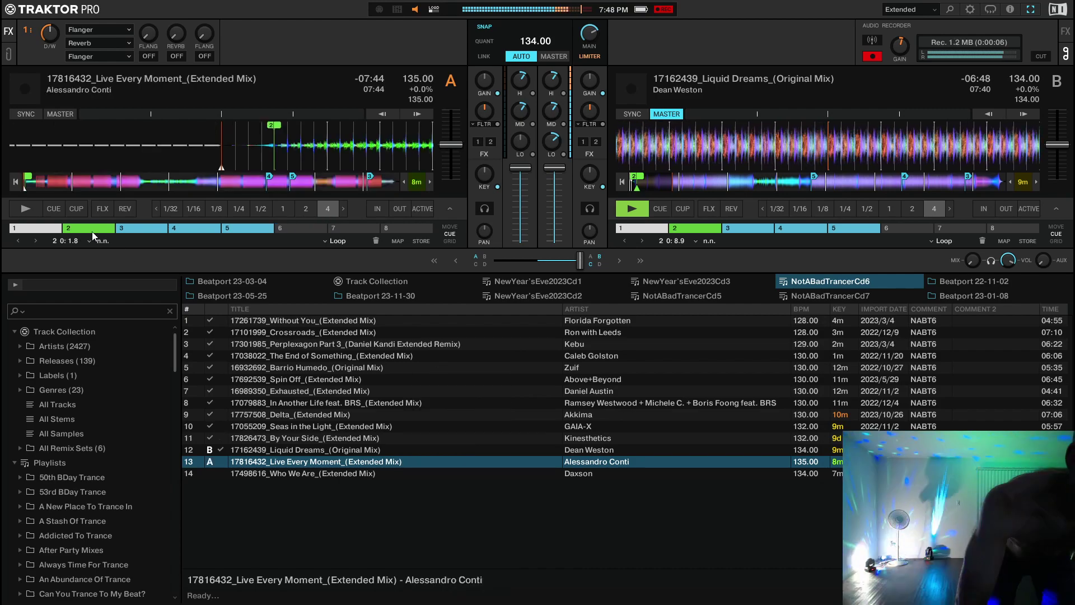
pyautogui.click(23, 113)
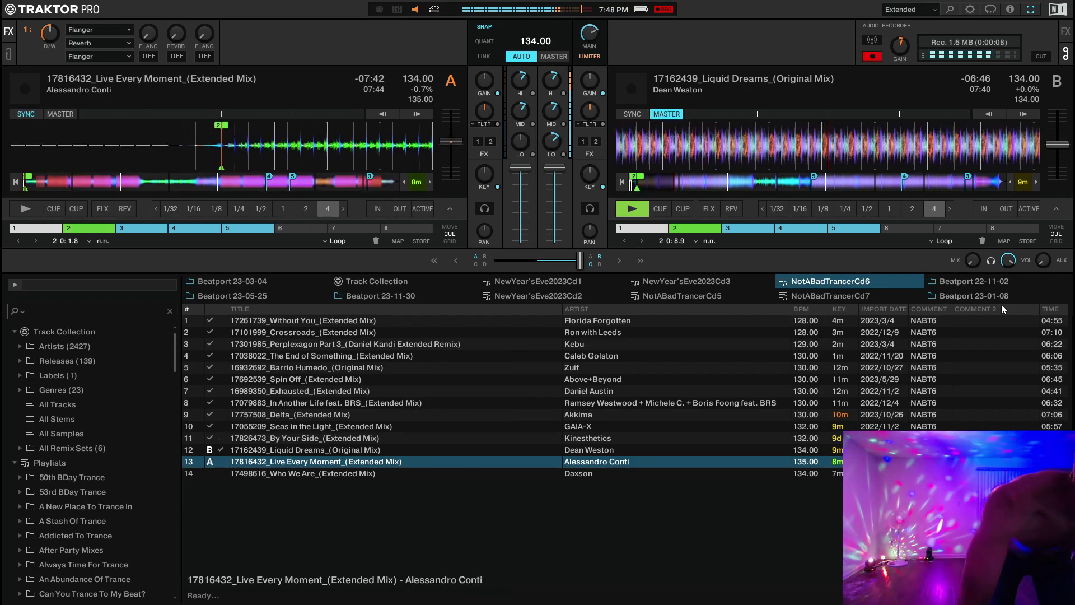
# - Raise deck B's tempo in small increments to 134.50 BPM near the end of "Liquid Dreams"
pyautogui.moveTo(1067, 189)
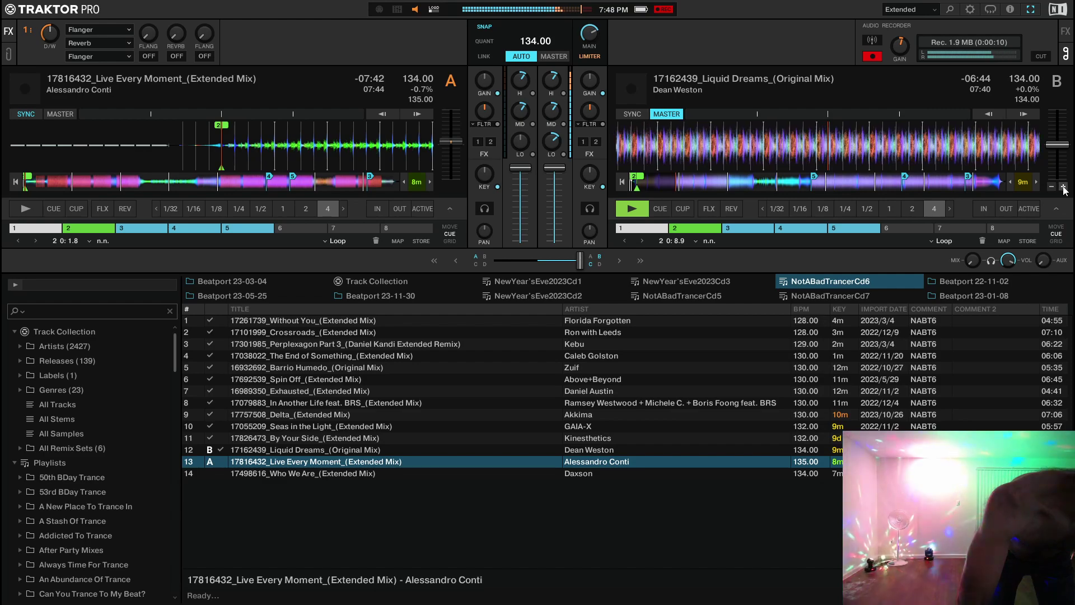
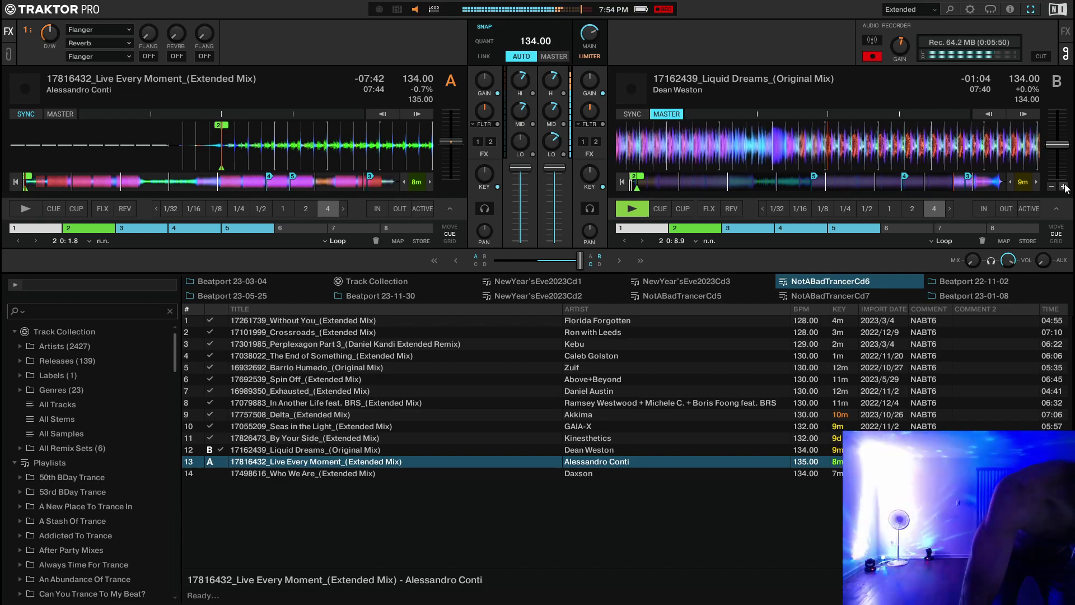
pyautogui.click(1063, 186)
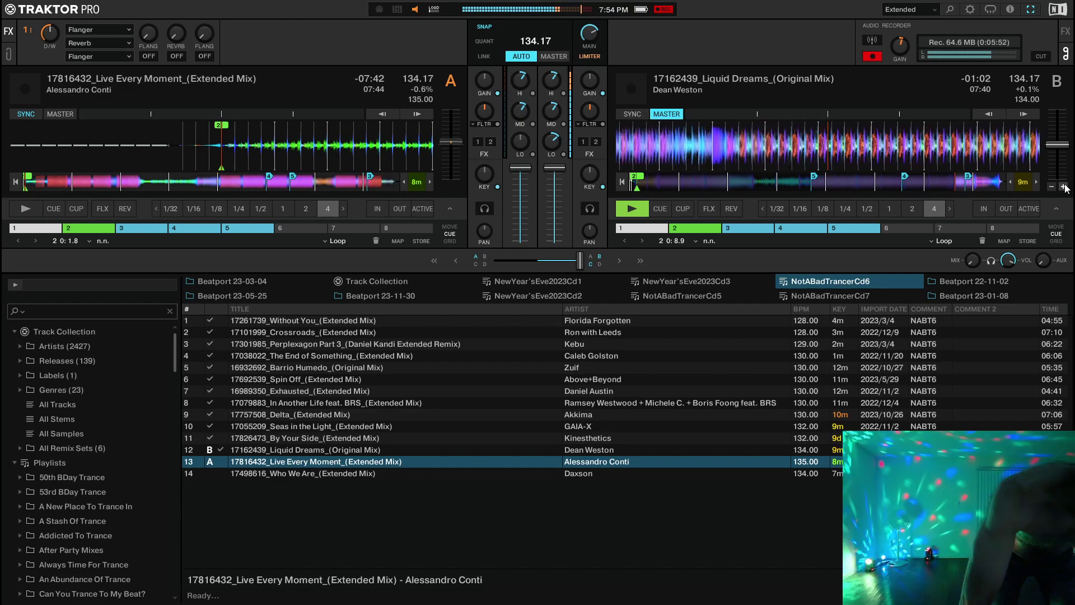
pyautogui.click(1063, 187)
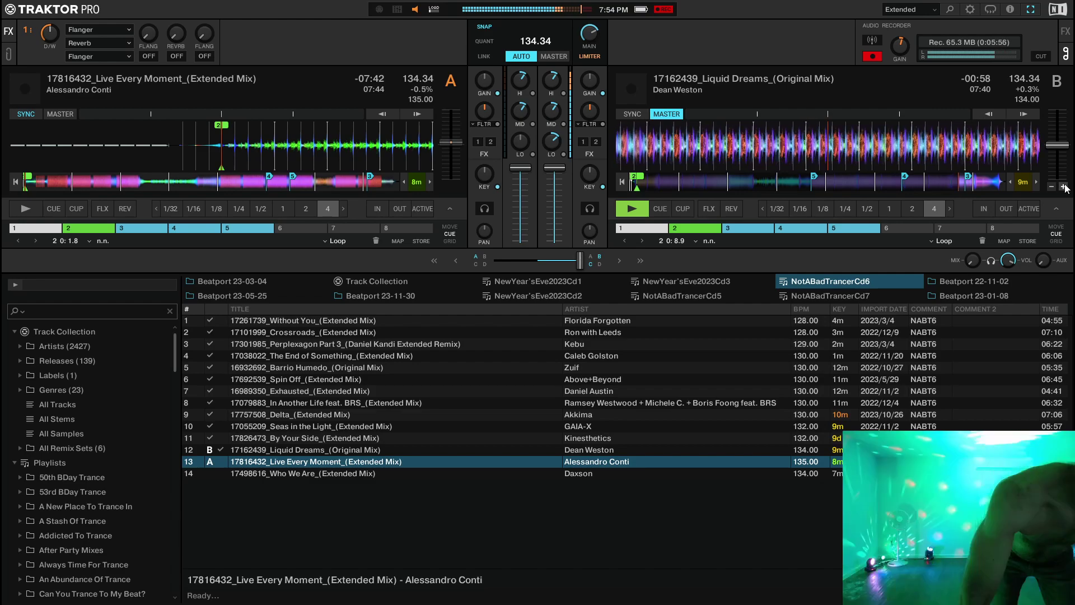
pyautogui.click(1063, 186)
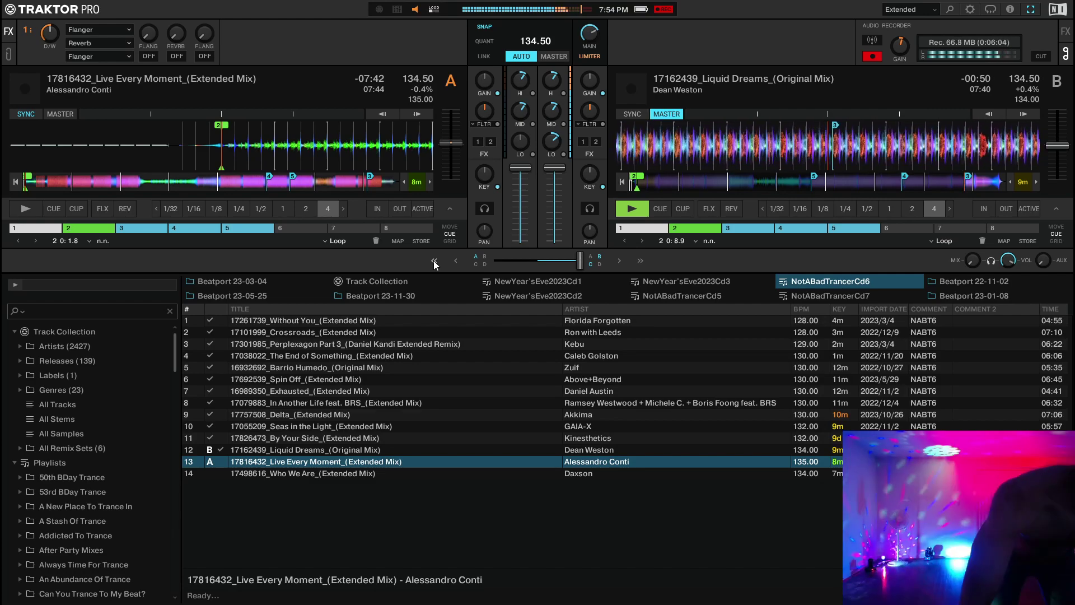
# - Mix deck A in fully over "Liquid Dreams" with the crossfader and low EQs, and bring its tempo to 135.00 BPM
pyautogui.moveTo(553, 144)
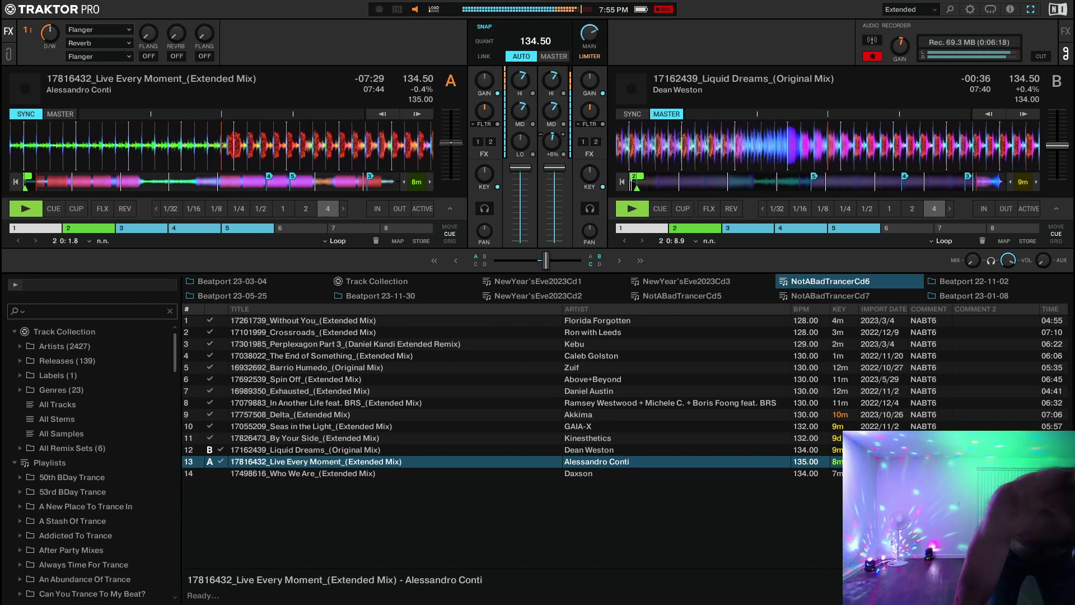
pyautogui.moveTo(554, 144); pyautogui.dragTo(520, 149)
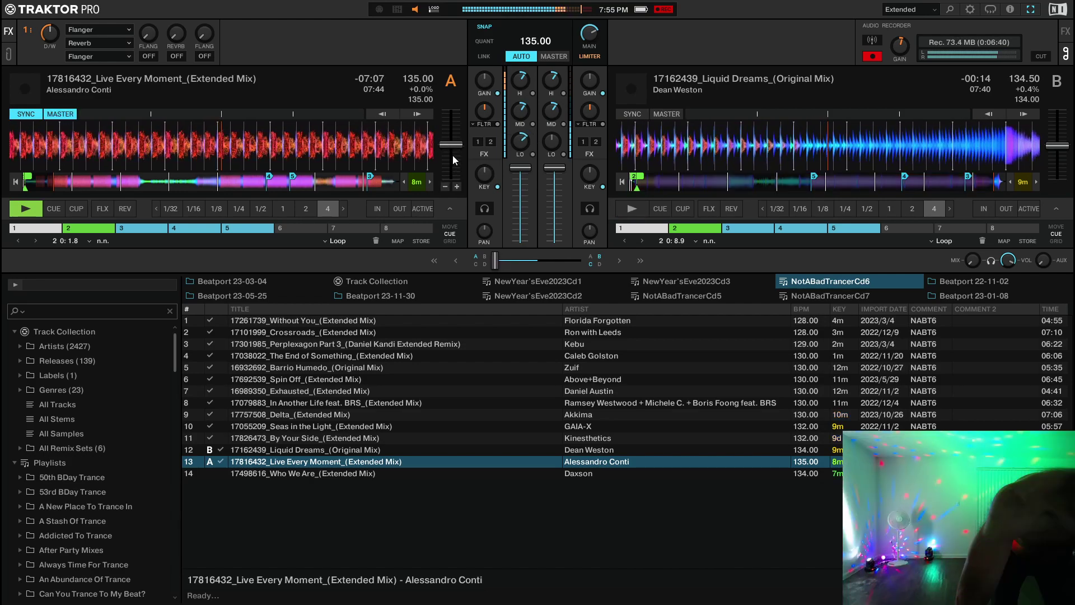
# - Split the audio recording for "Live Every Moment" and load "Who We Are (Extended Mix)" into deck B, cued at hotcue 2 and synced to deck A
pyautogui.click(1039, 56)
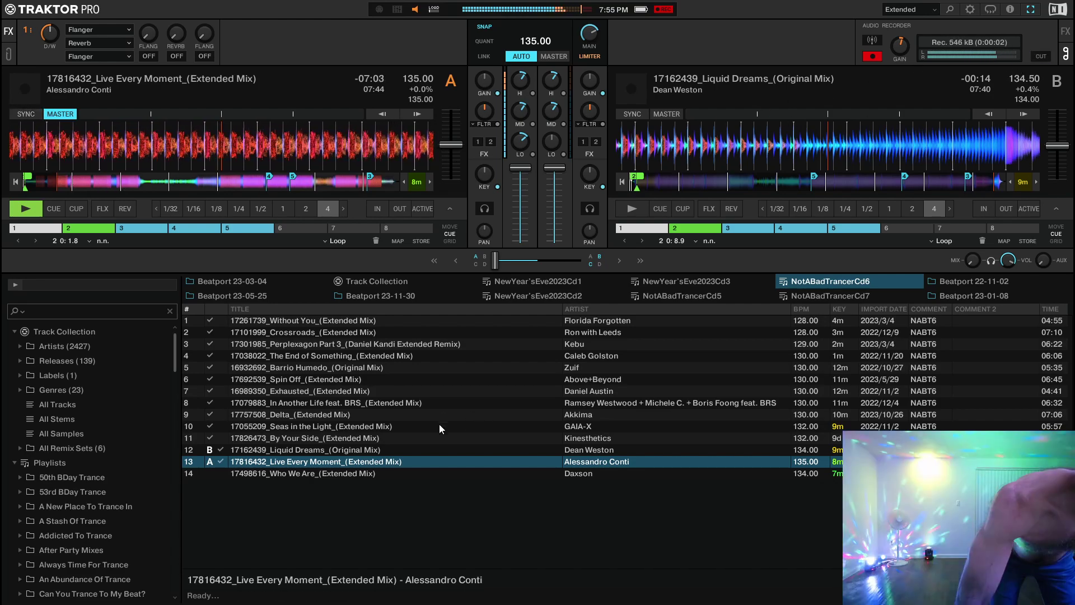
pyautogui.click(383, 473)
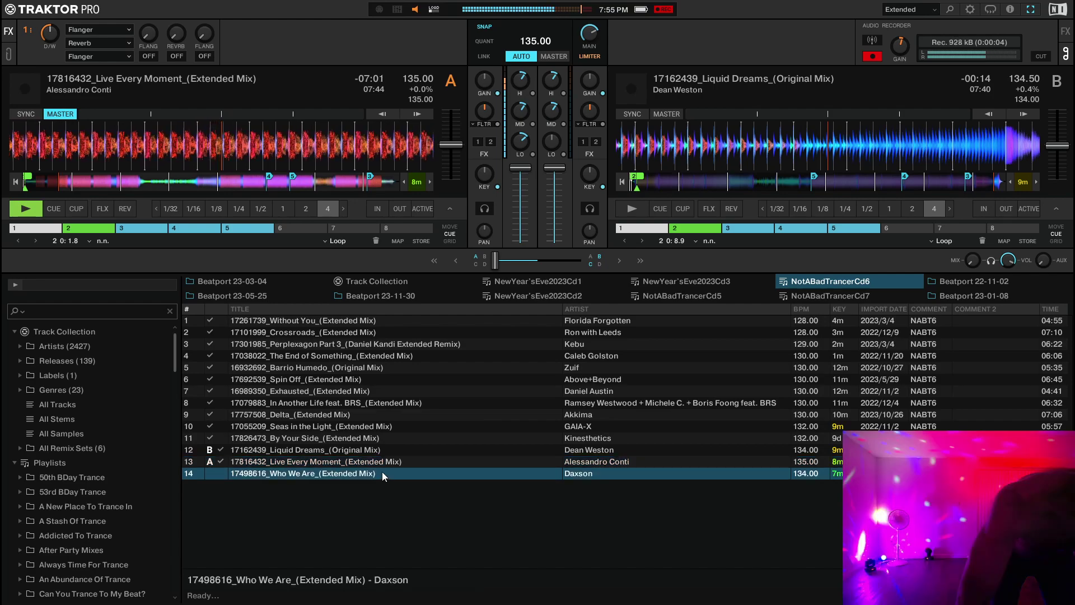
pyautogui.rightClick(383, 474)
pyautogui.click(415, 381)
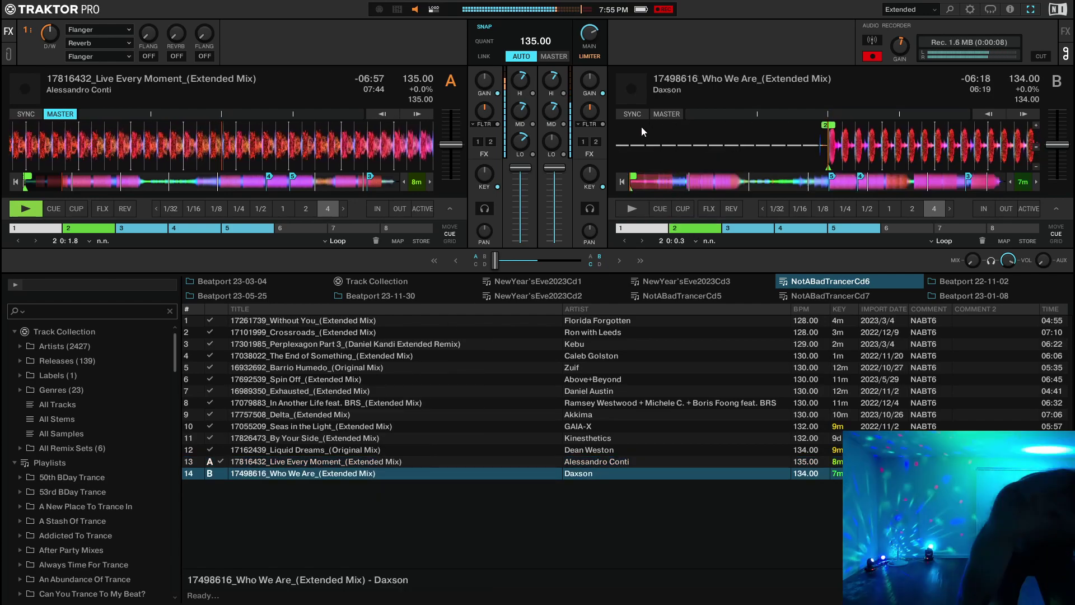
pyautogui.click(633, 115)
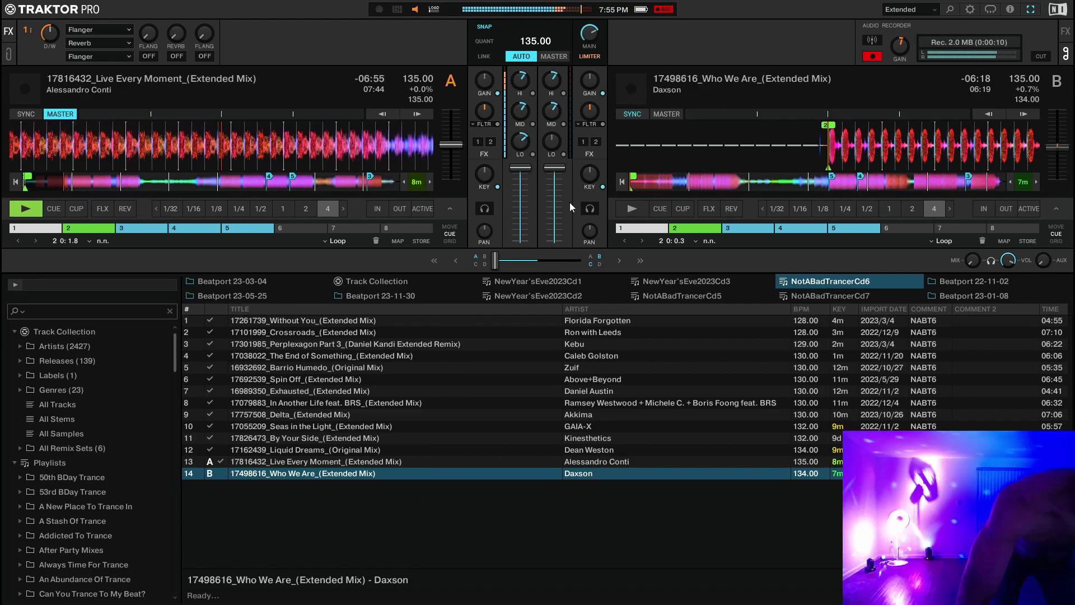
# - Lower deck A's tempo in small increments to 134.49 BPM near the end of "Live Every Moment"
pyautogui.moveTo(443, 187)
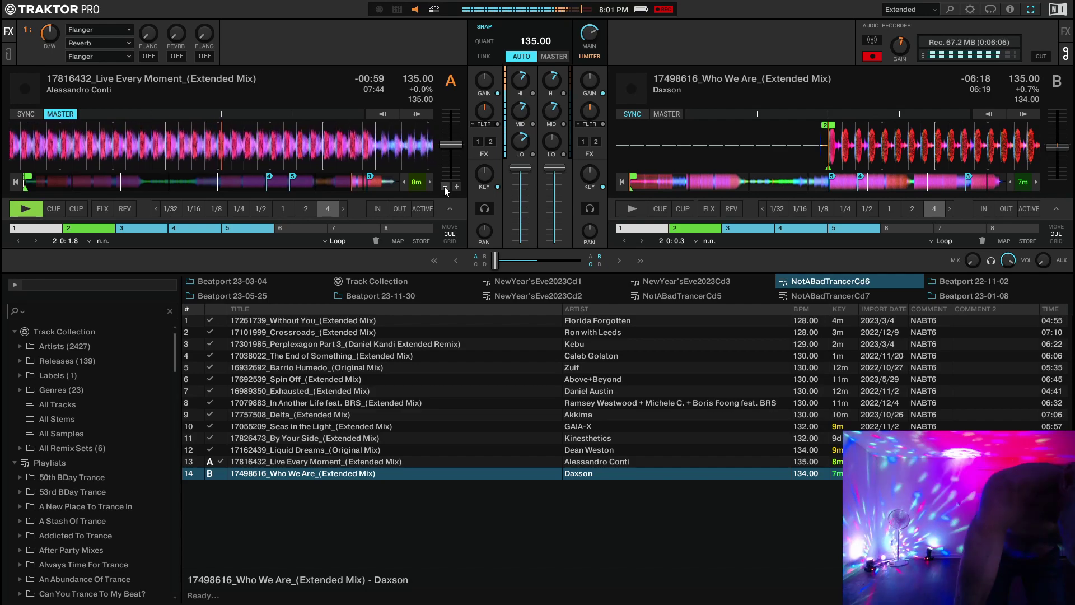
pyautogui.click(444, 186)
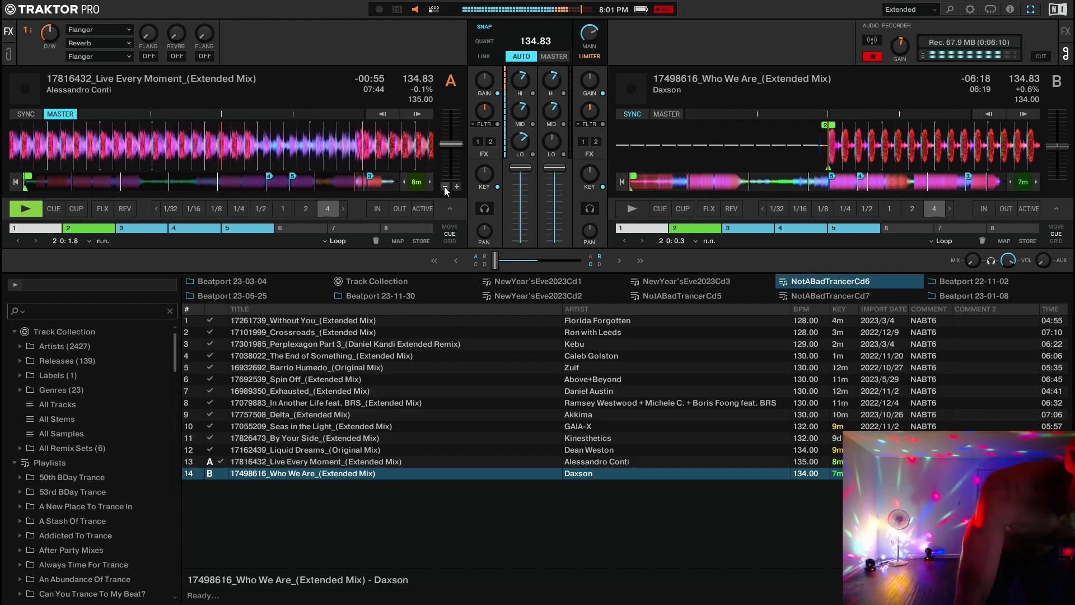
pyautogui.click(444, 186)
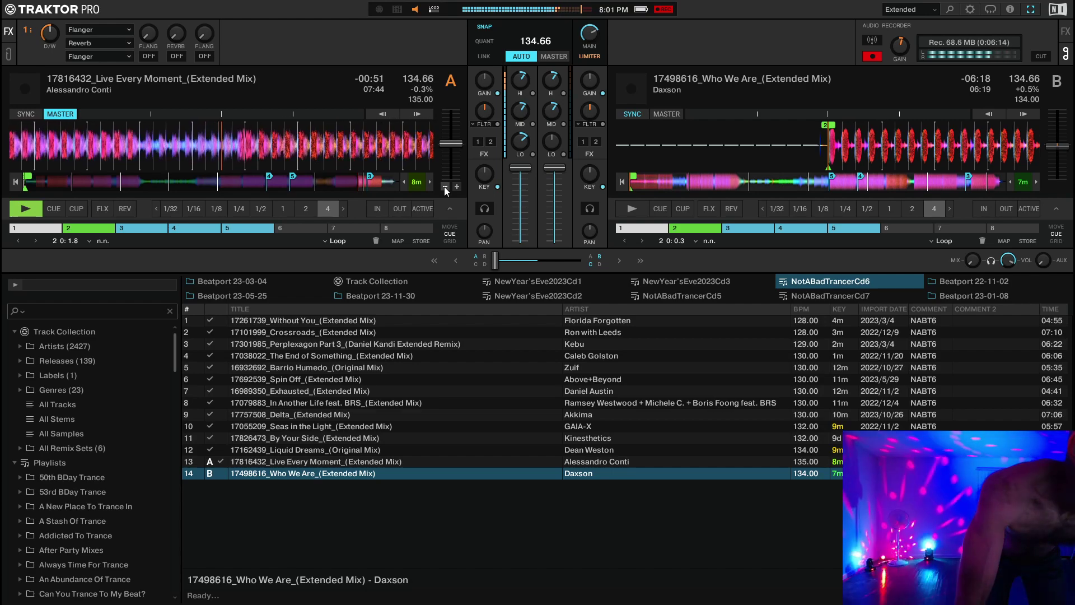
pyautogui.click(445, 187)
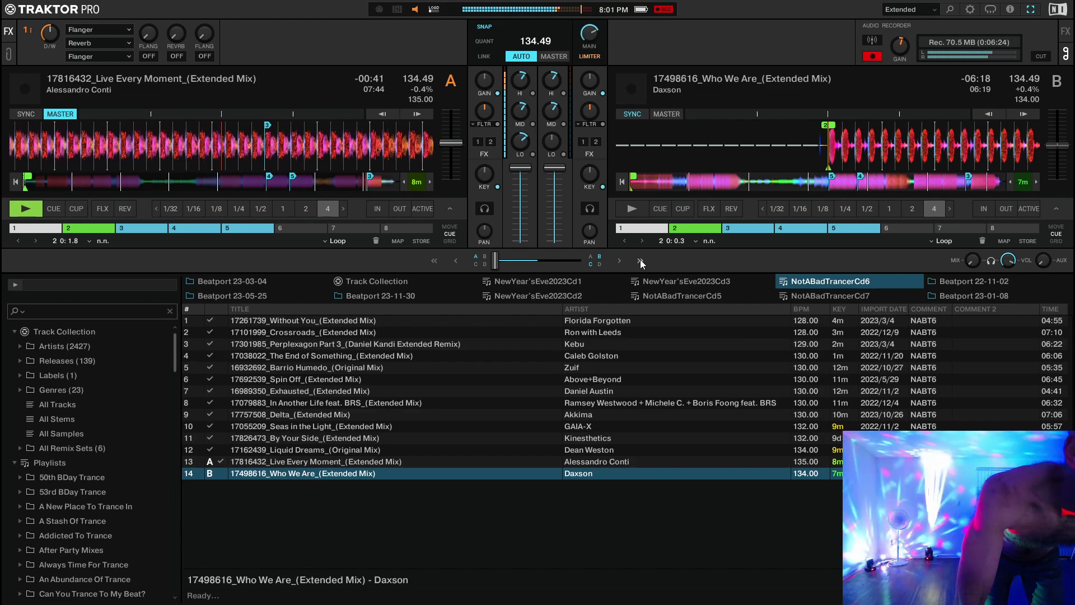
# - Start deck B, mix it in fully over "Live Every Moment" with the crossfader and low EQs, and bring its tempo to 134.00 BPM
pyautogui.click(632, 208)
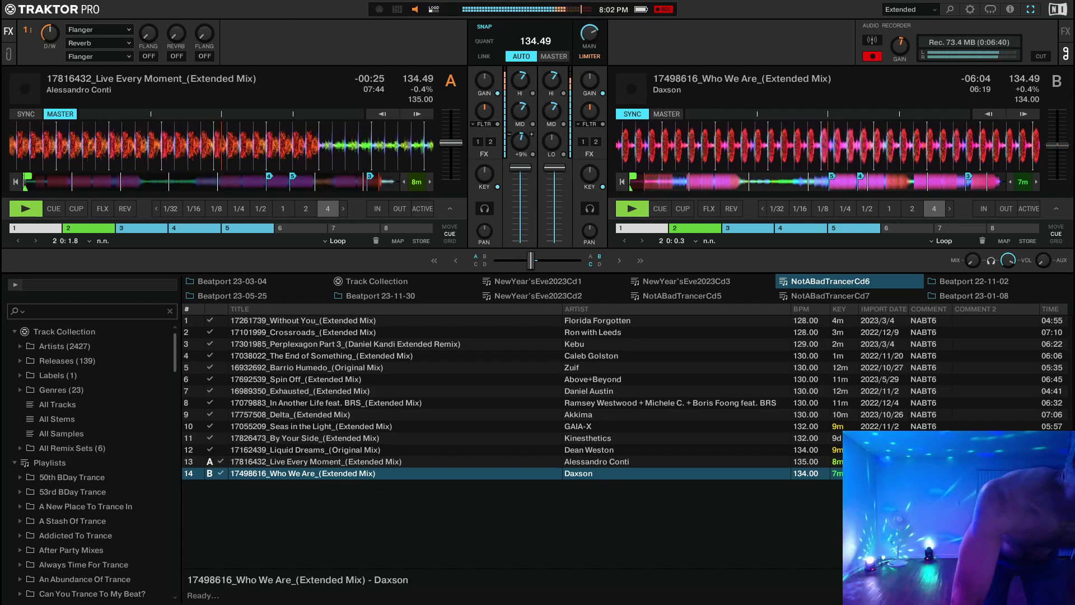
pyautogui.moveTo(523, 140); pyautogui.dragTo(548, 142)
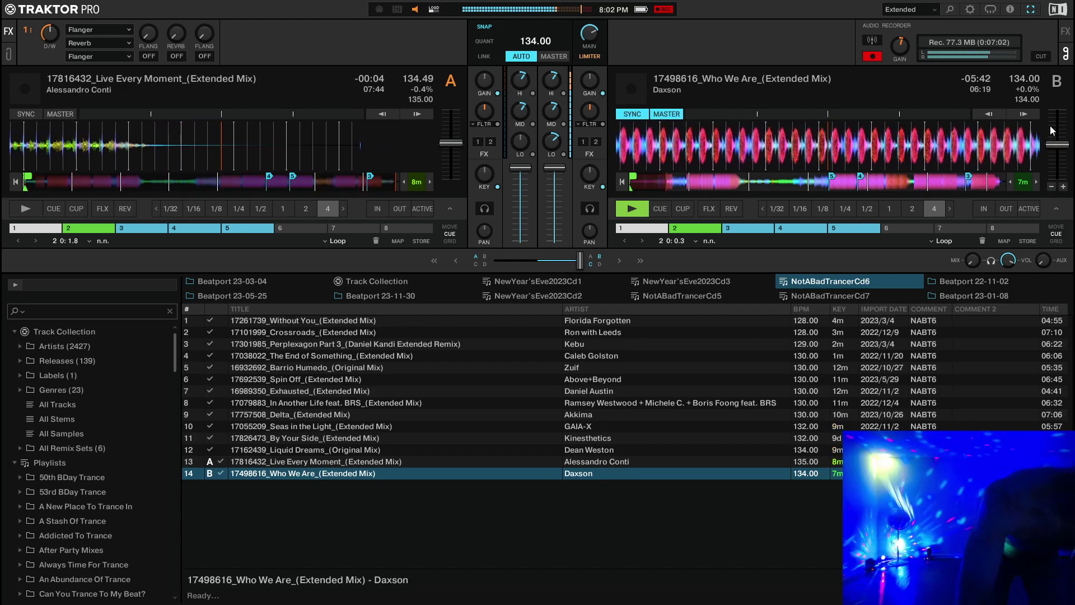
# - Split the audio recording at the transition from "Live Every Moment" to "Who We Are" and turn off deck B's sync
pyautogui.click(1039, 56)
pyautogui.click(625, 115)
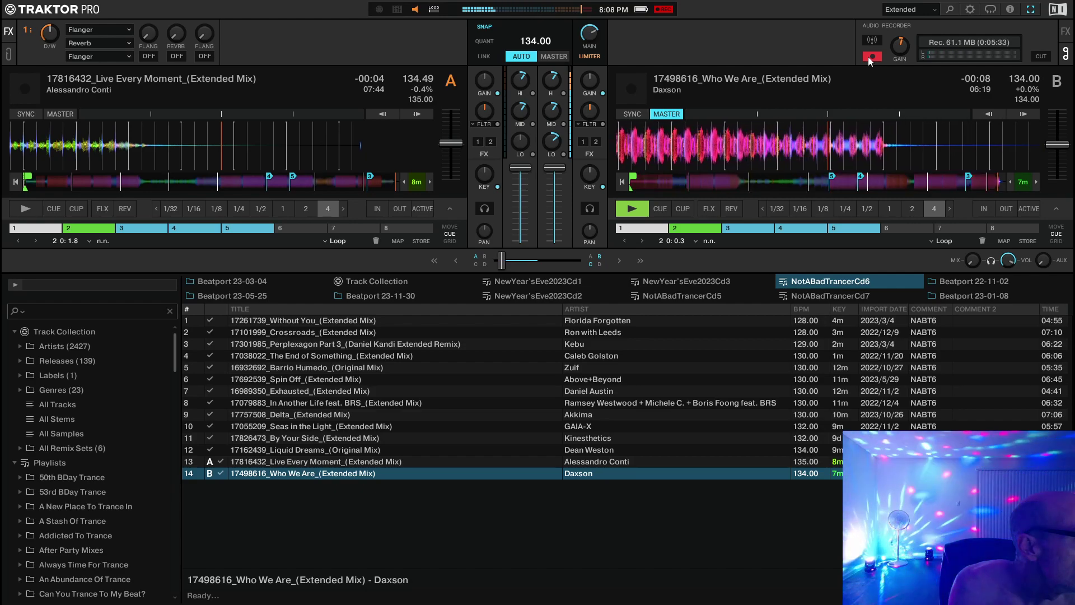
# - Stop the audio recording as "Who We Are" fades out at the end of the mix
pyautogui.click(871, 56)
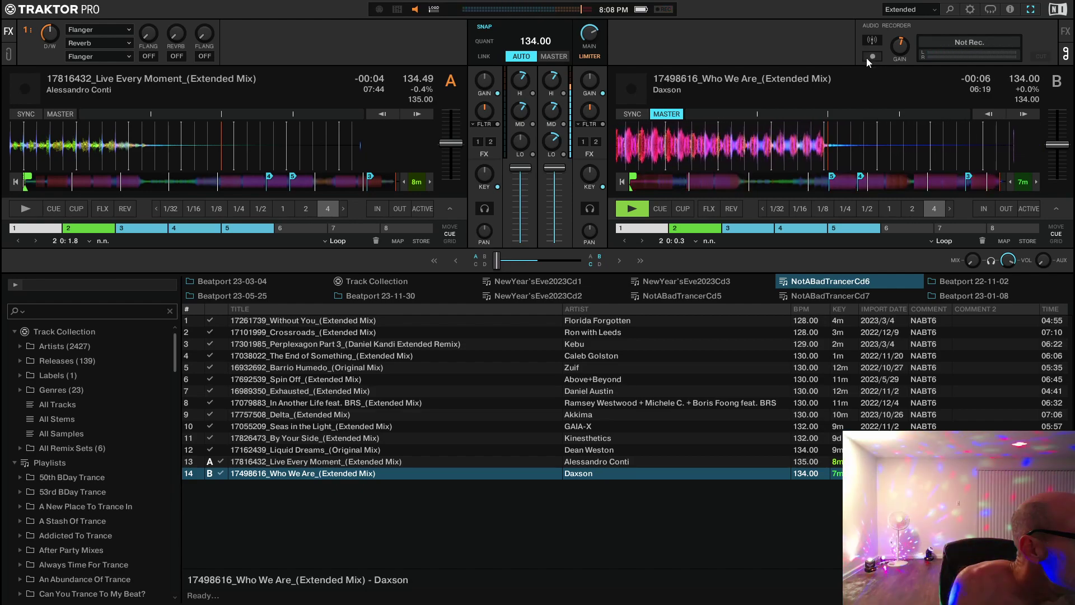